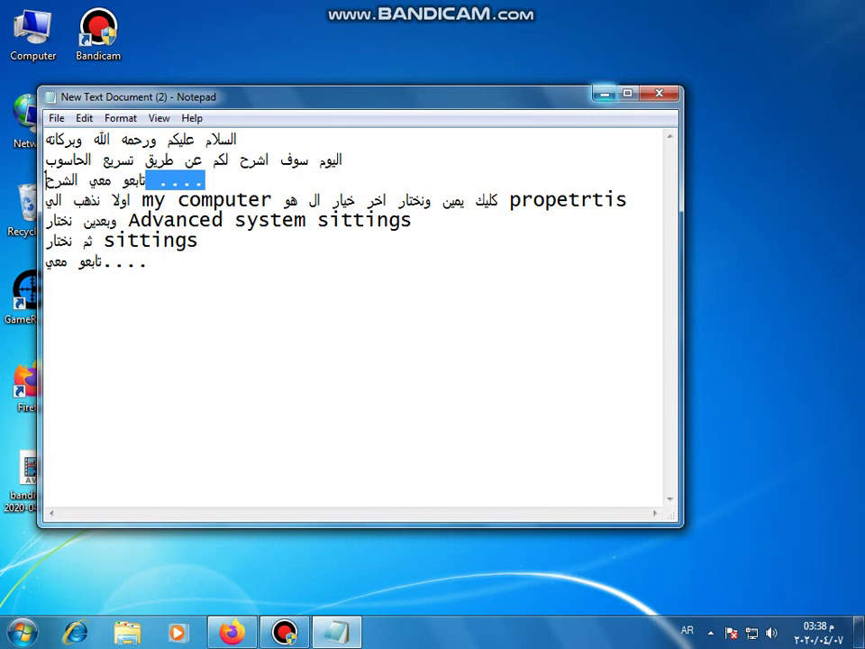
# - Minimize the notes and open the Computer's system properties from the desktop
pyautogui.click(605, 93)
pyautogui.rightClick(20, 36)
pyautogui.press('Return')
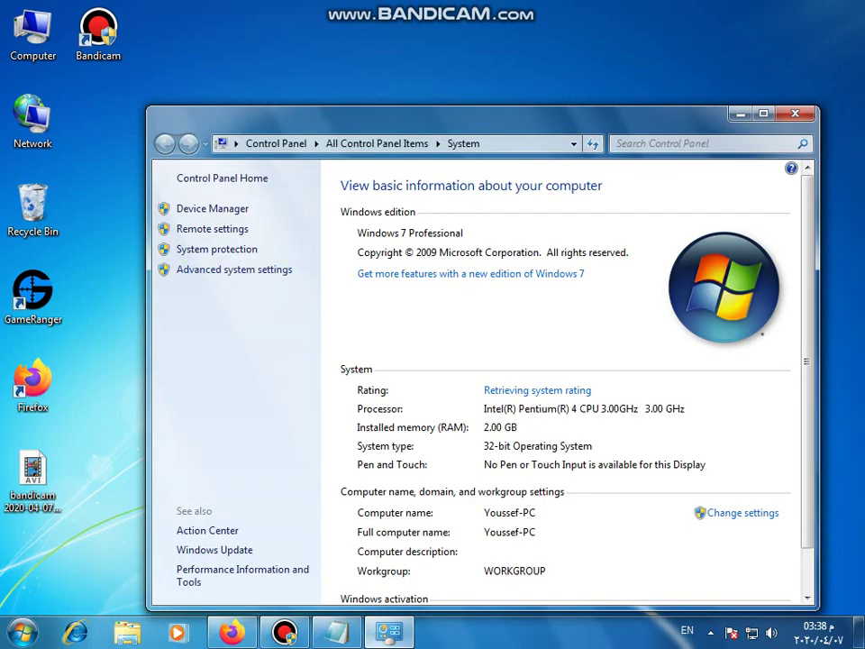
# - Switch to Notepad and highlight the instruction lines about my computer, propetrtis and Advanced system sittings
pyautogui.hotkey('alt', 'Tab')
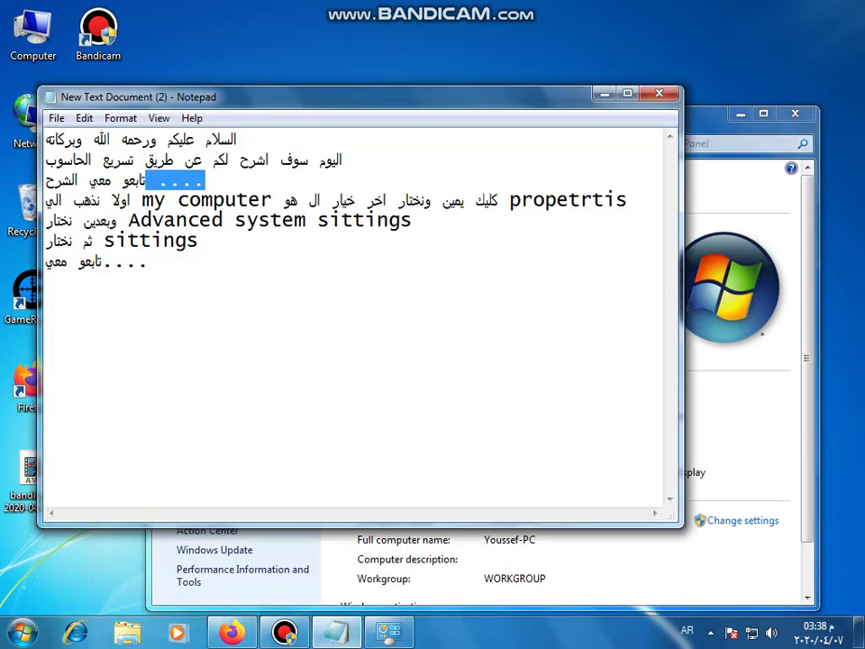
pyautogui.moveTo(630, 200); pyautogui.dragTo(129, 199)
pyautogui.click(486, 200)
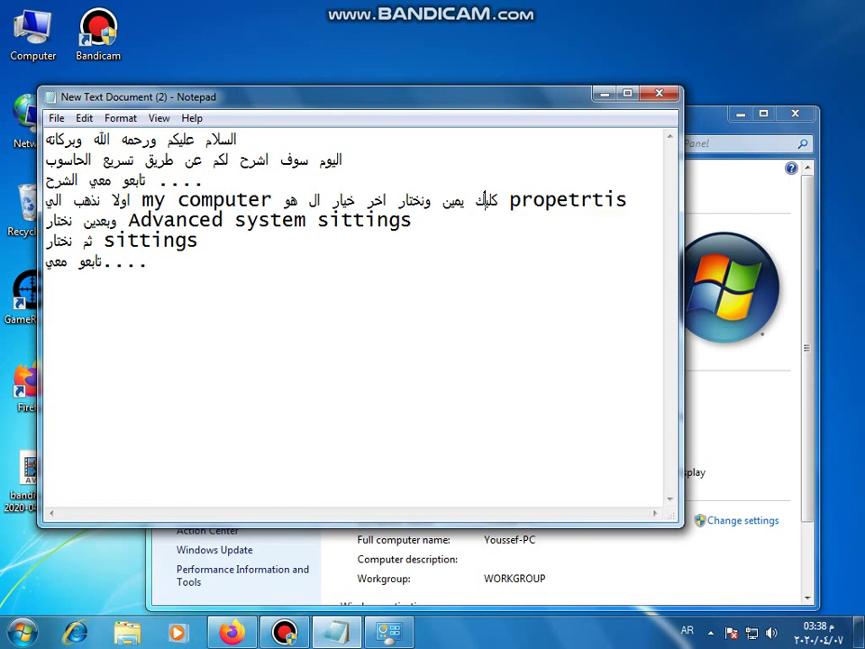
pyautogui.moveTo(499, 200); pyautogui.dragTo(627, 199)
pyautogui.moveTo(412, 220); pyautogui.dragTo(46, 220)
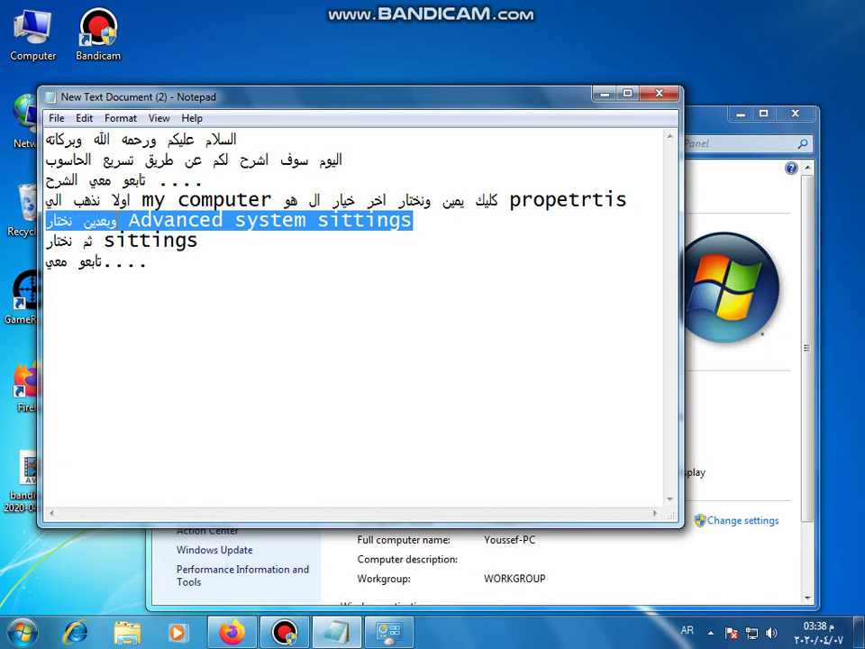
pyautogui.moveTo(116, 220); pyautogui.dragTo(121, 221)
# - Minimize the notes and open the advanced system settings
pyautogui.click(605, 93)
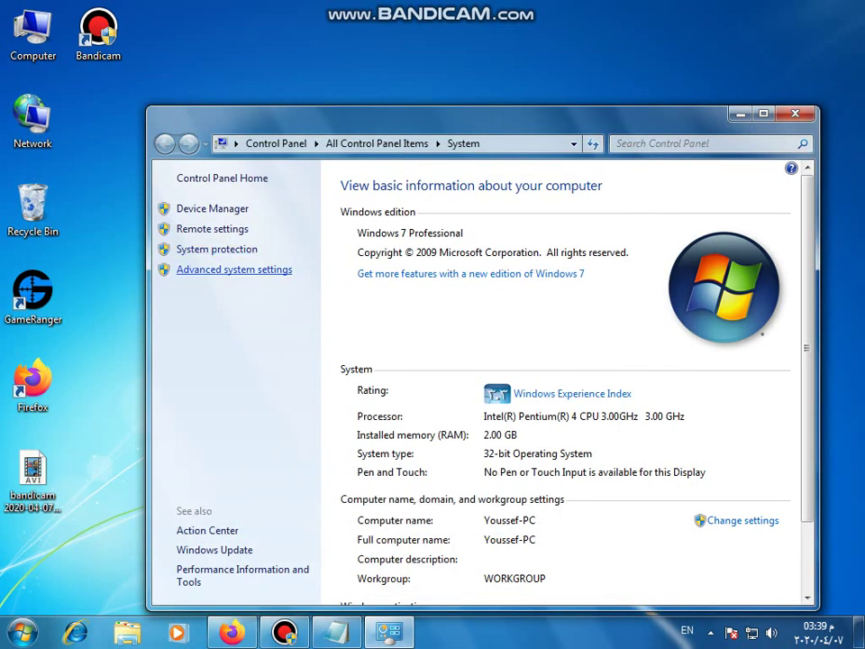
pyautogui.click(235, 269)
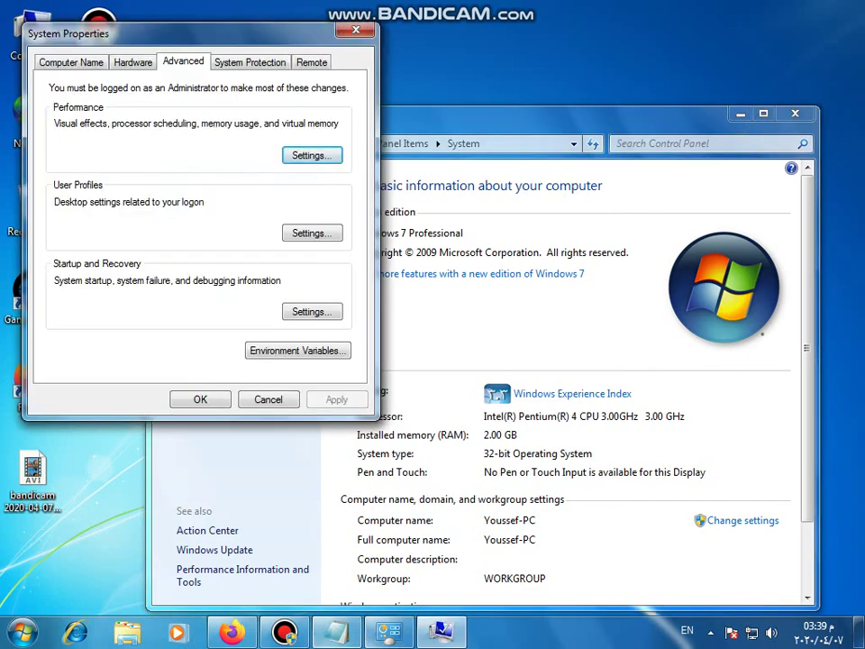
# - Switch to Notepad and highlight the "sittings" line and the closing line of the notes
pyautogui.click(338, 632)
pyautogui.press('Down')
pyautogui.hotkey('shift', 'Left')
pyautogui.hotkey('shift', 'Left')
pyautogui.hotkey('shift', 'Left')
pyautogui.hotkey('shift', 'Left')
pyautogui.hotkey('shift', 'Left')
pyautogui.hotkey('shift', 'Left')
pyautogui.hotkey('shift', 'Left')
pyautogui.hotkey('shift', 'Left')
pyautogui.hotkey('shift', 'Left')
pyautogui.hotkey('shift', 'Left')
pyautogui.hotkey('shift', 'Left')
pyautogui.hotkey('shift', 'Left')
pyautogui.hotkey('shift', 'Left')
pyautogui.hotkey('shift', 'Left')
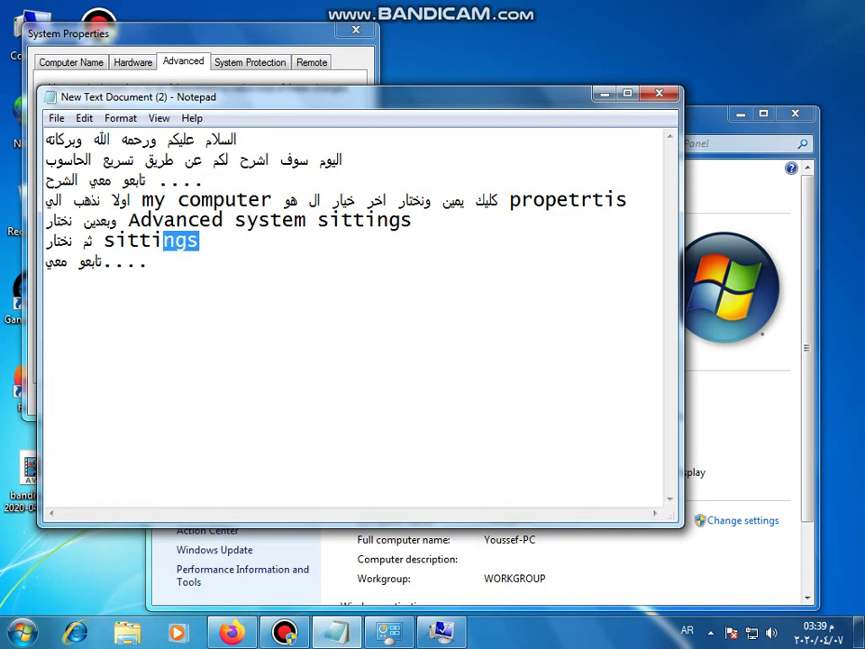
pyautogui.moveTo(83, 240); pyautogui.dragTo(94, 241)
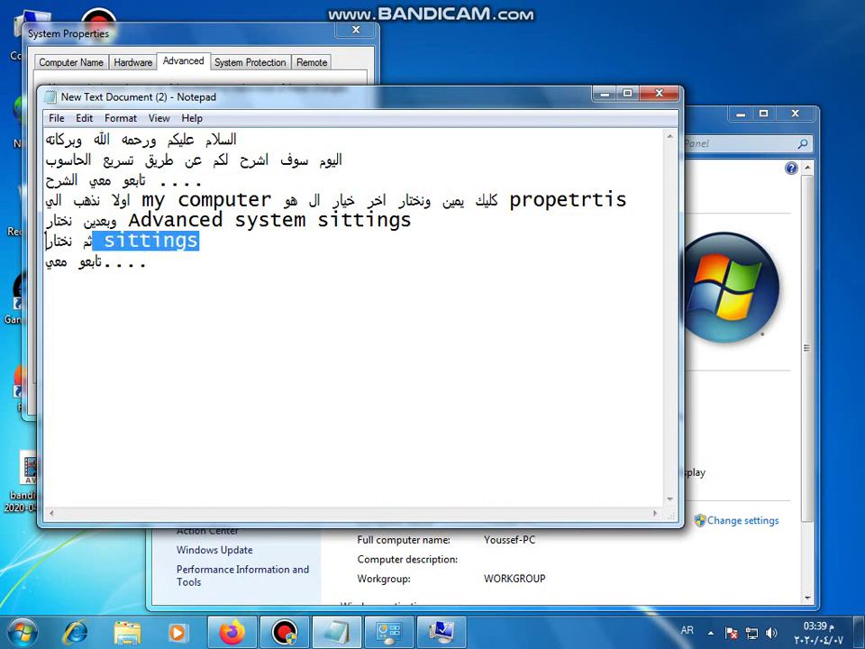
pyautogui.moveTo(162, 262); pyautogui.dragTo(137, 261)
pyautogui.hotkey('shift', 'Home')
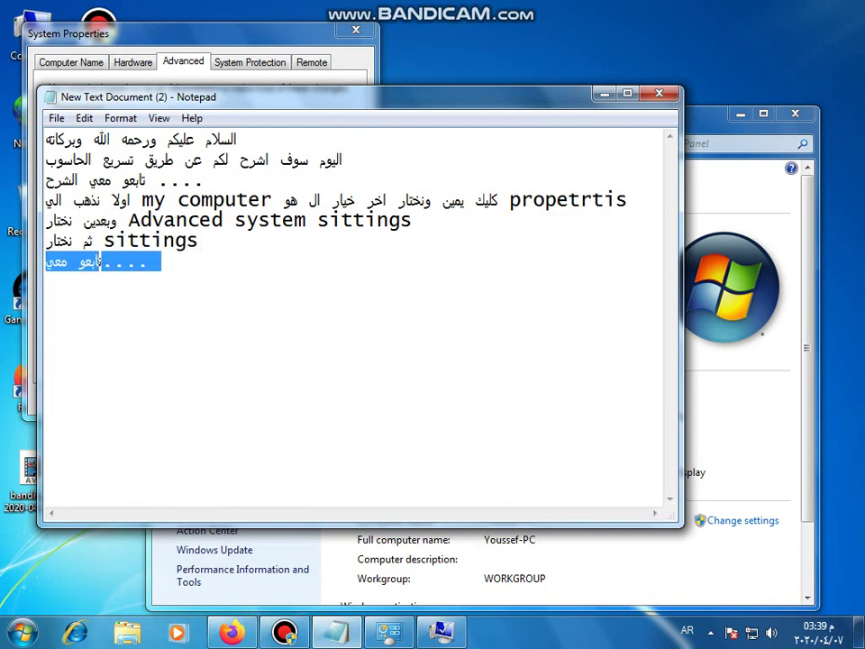
# - Adjust the Performance visual effects for best performance with Show thumbnails instead of icons enabled, and apply them
pyautogui.click(605, 93)
pyautogui.click(312, 155)
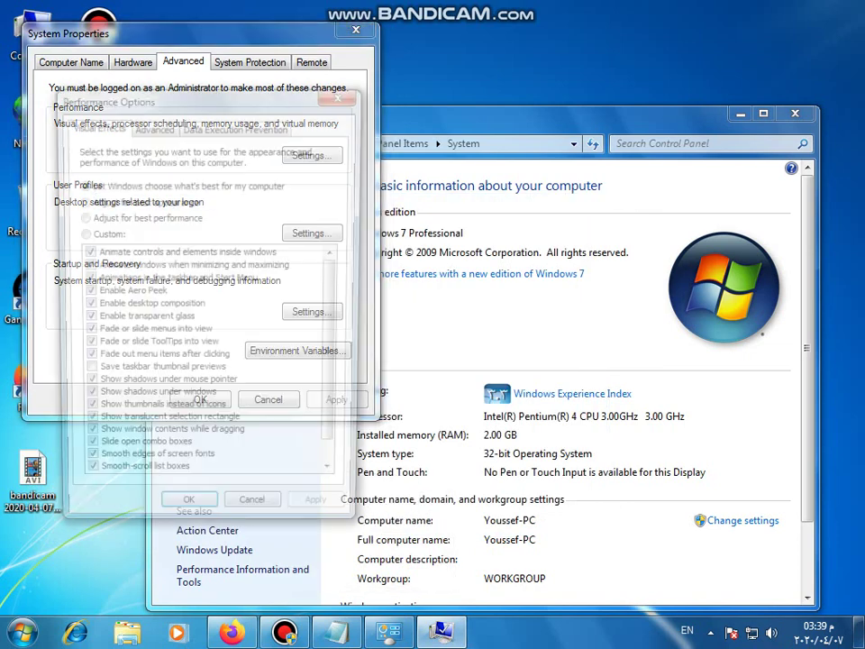
pyautogui.click(127, 218)
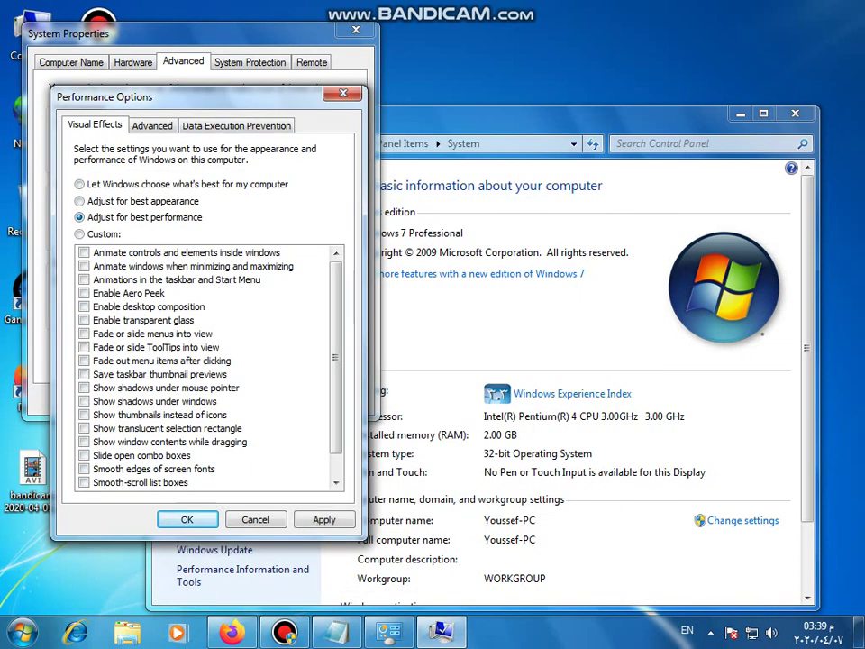
pyautogui.click(84, 414)
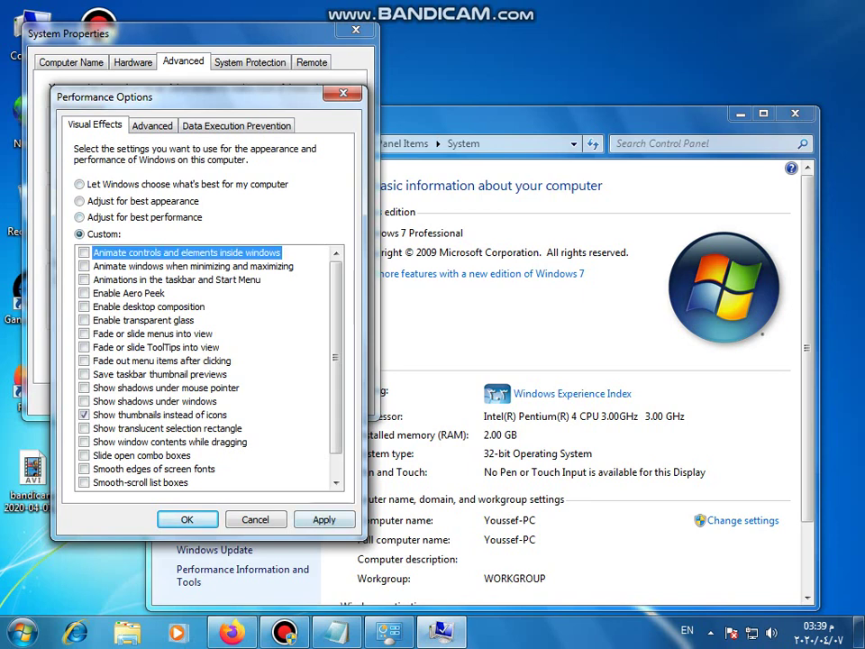
pyautogui.click(324, 520)
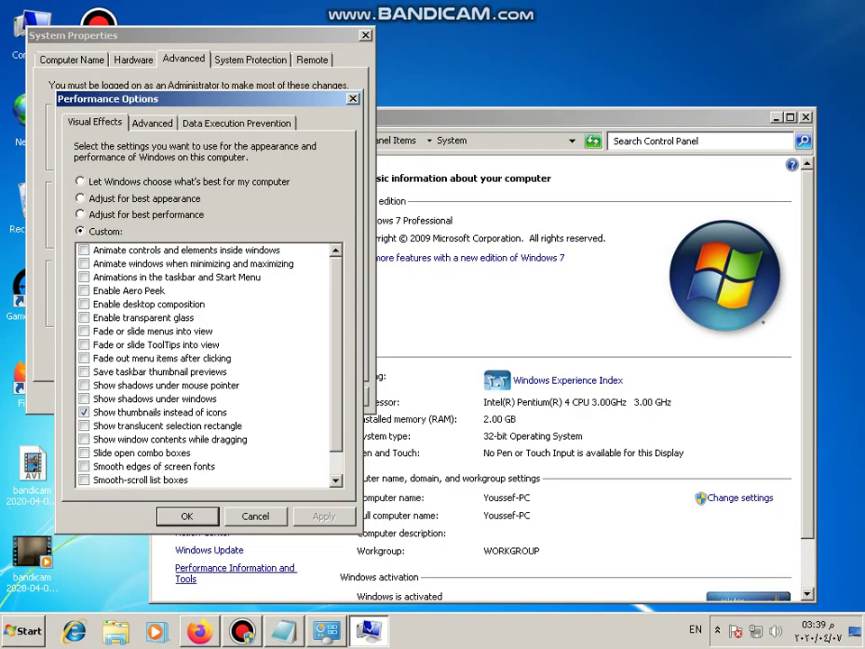
# - Switch to Notepad and add the line "ثم ok" at the end of the notes
pyautogui.click(284, 630)
pyautogui.click(46, 279)
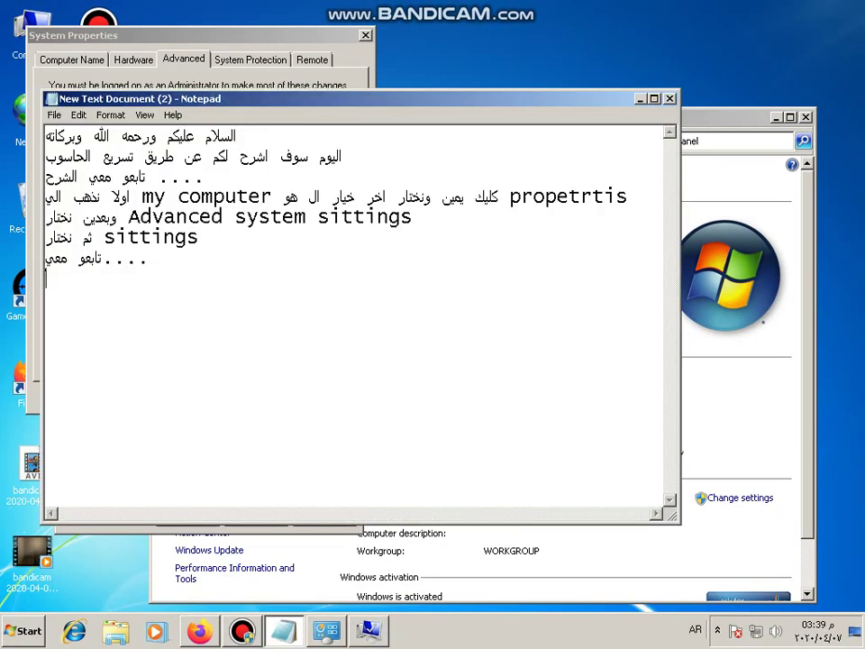
pyautogui.write('ثم')
pyautogui.hotkey('alt', 'shift')
pyautogui.write('app')
pyautogui.press('BackSpace')
pyautogui.press('BackSpace')
pyautogui.press('BackSpace')
pyautogui.write('ok')
# - Accept and close the Performance Options and System Properties dialogs
pyautogui.hotkey('alt', 'Tab')
pyautogui.click(187, 517)
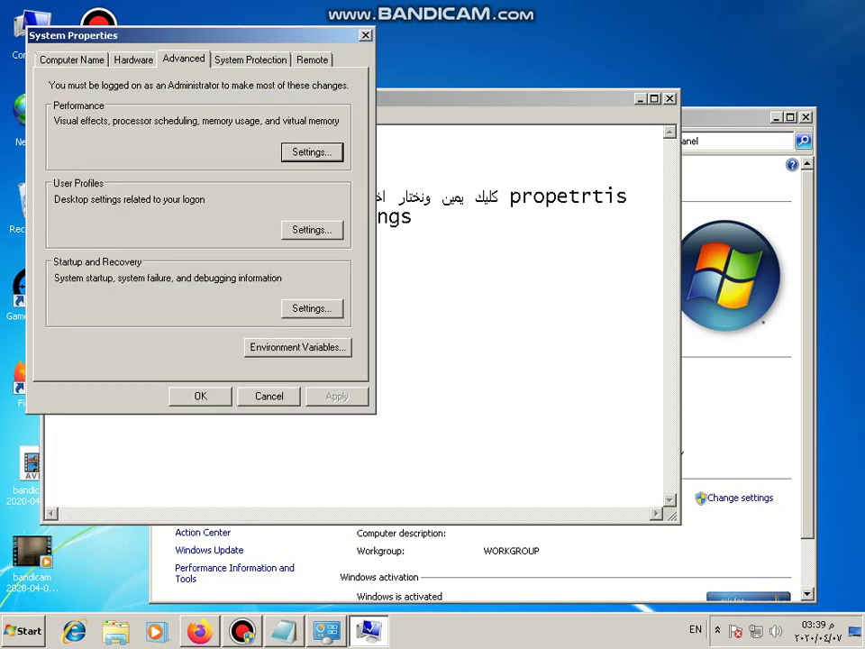
pyautogui.click(200, 396)
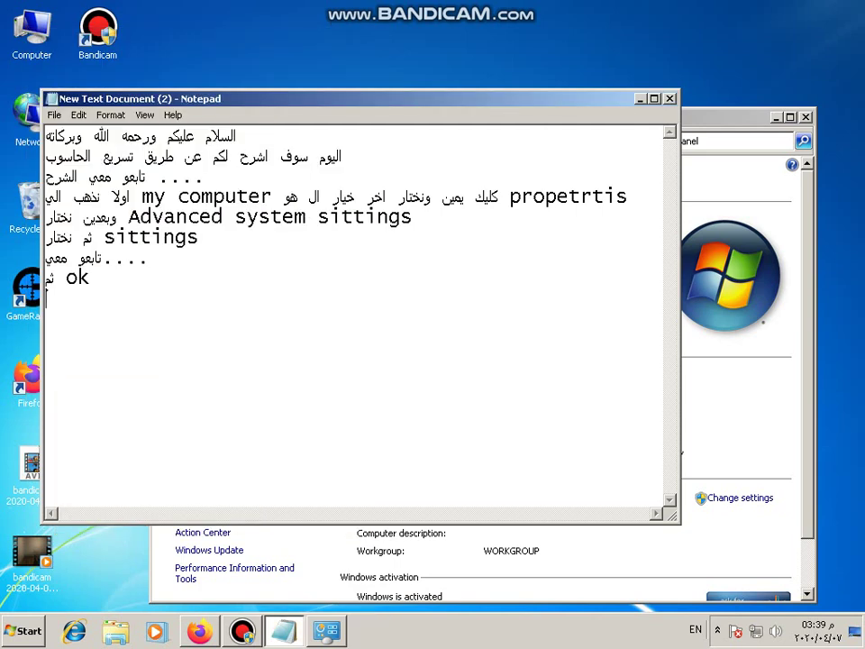
# - Add the line "لأرجاع الويندوز كما كان نذهب الي هنا" to the end of the Notepad notes
pyautogui.write('g')
pyautogui.press('BackSpace')
pyautogui.hotkey('alt', 'shift')
pyautogui.write('لأرجاع الويند')
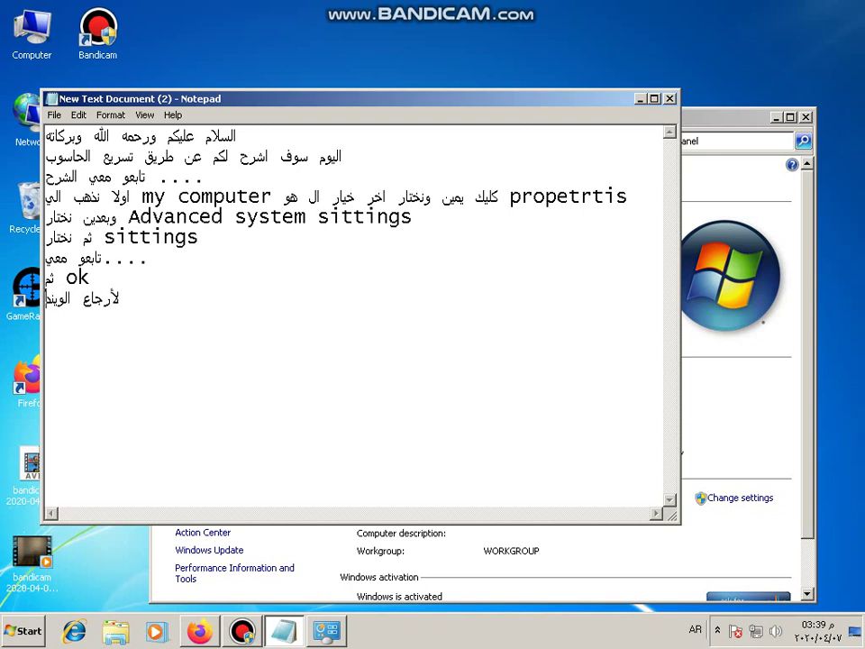
pyautogui.write('وز كما كان')
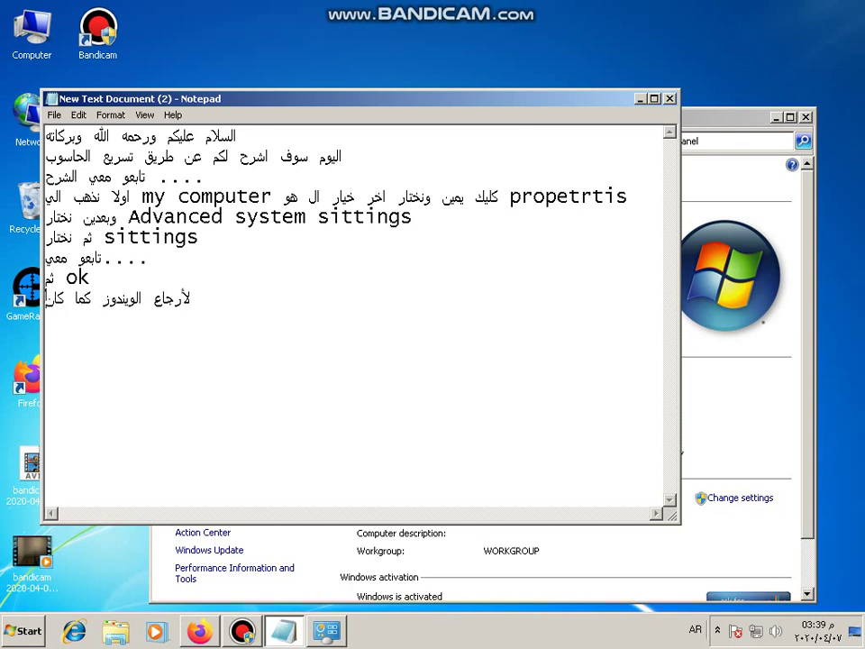
pyautogui.write(' رذهب ')
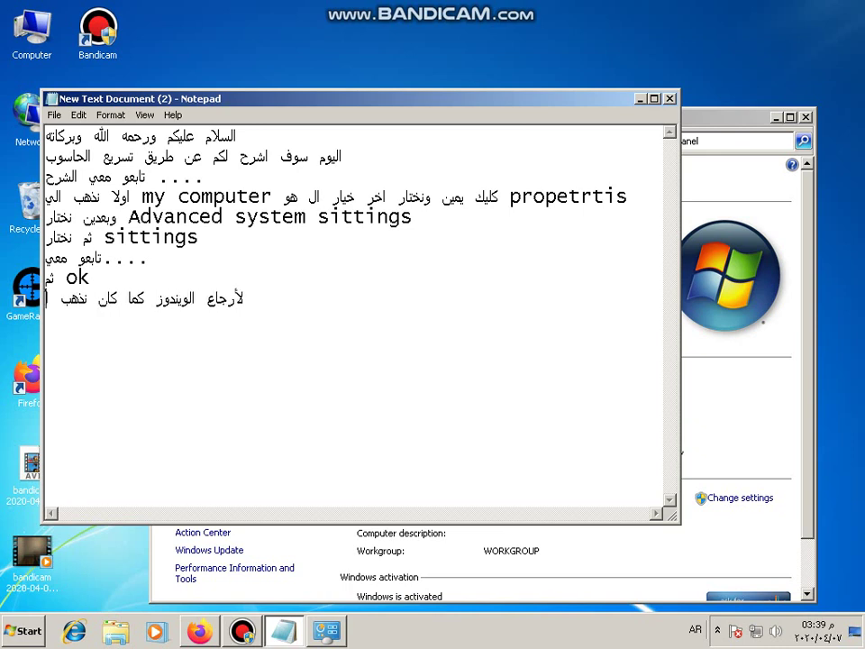
pyautogui.write('الي منا')
pyautogui.press('Return')
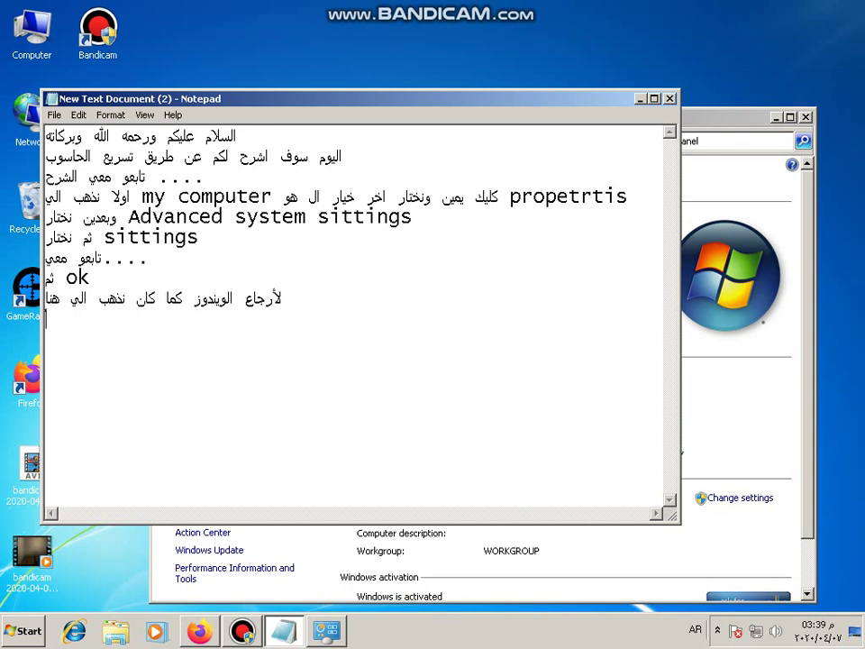
# - Write "تابعو.." on the next line of the notes
pyautogui.write('تاعباو ..')
pyautogui.press('BackSpace')
pyautogui.press('BackSpace')
pyautogui.press('BackSpace')
pyautogui.press('BackSpace')
pyautogui.press('BackSpace')
pyautogui.press('BackSpace')
pyautogui.write('بعو..')
# - Clear the open windows from the desktop and apply the Windows 7 Aero theme in Personalization, closing it when done
pyautogui.click(641, 100)
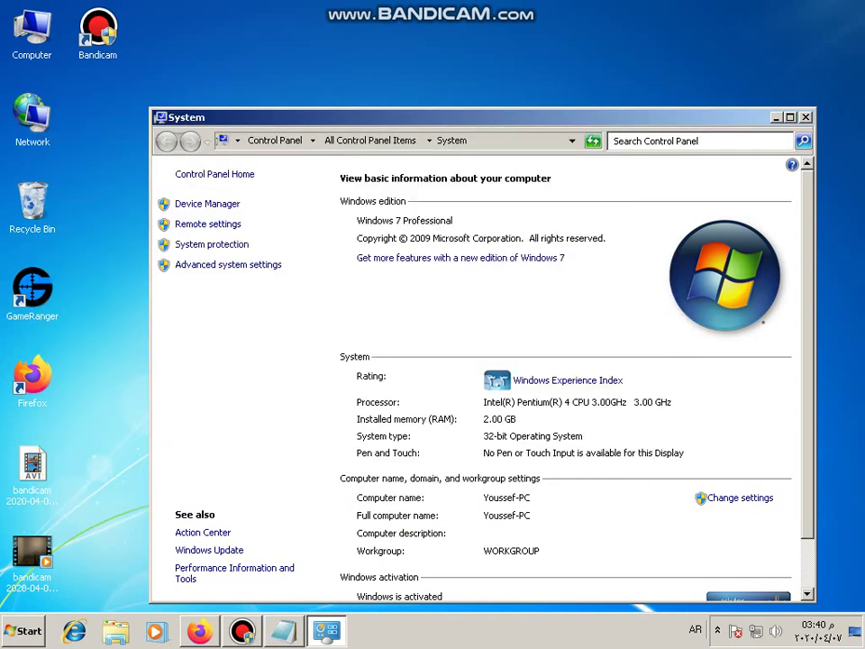
pyautogui.hotkey('alt', 'F4')
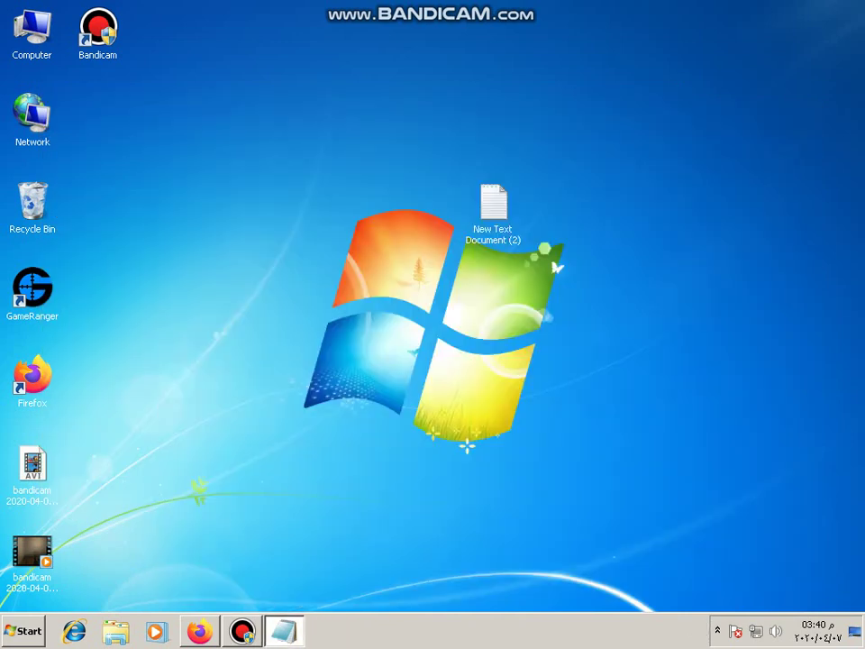
pyautogui.rightClick(207, 95)
pyautogui.click(249, 281)
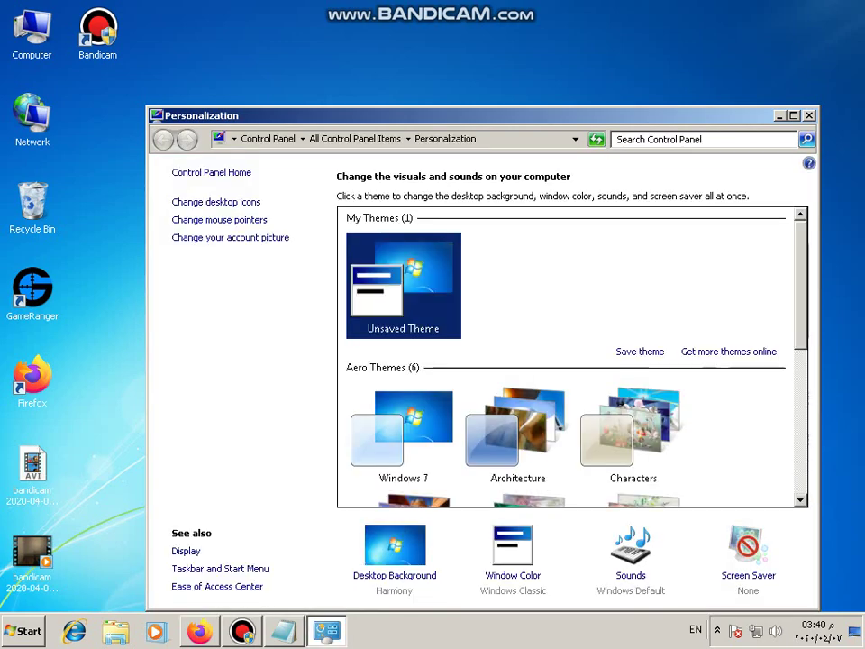
pyautogui.click(404, 436)
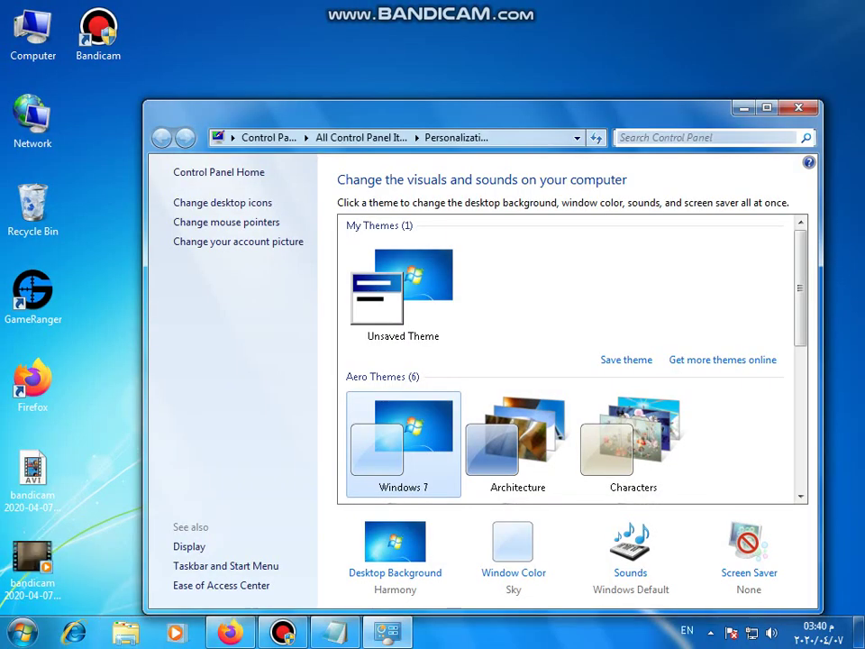
pyautogui.click(802, 108)
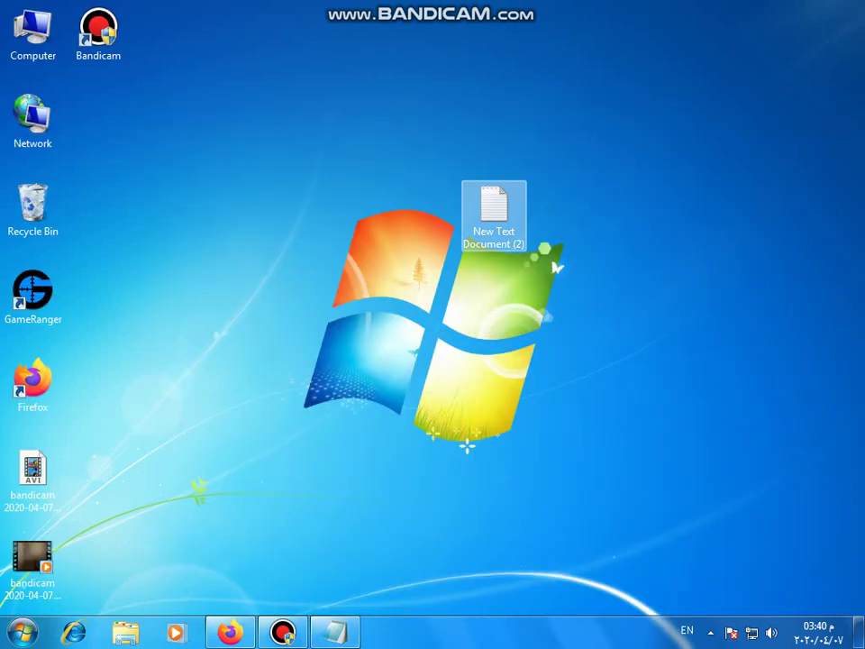
pyautogui.moveTo(227, 399); pyautogui.dragTo(268, 451)
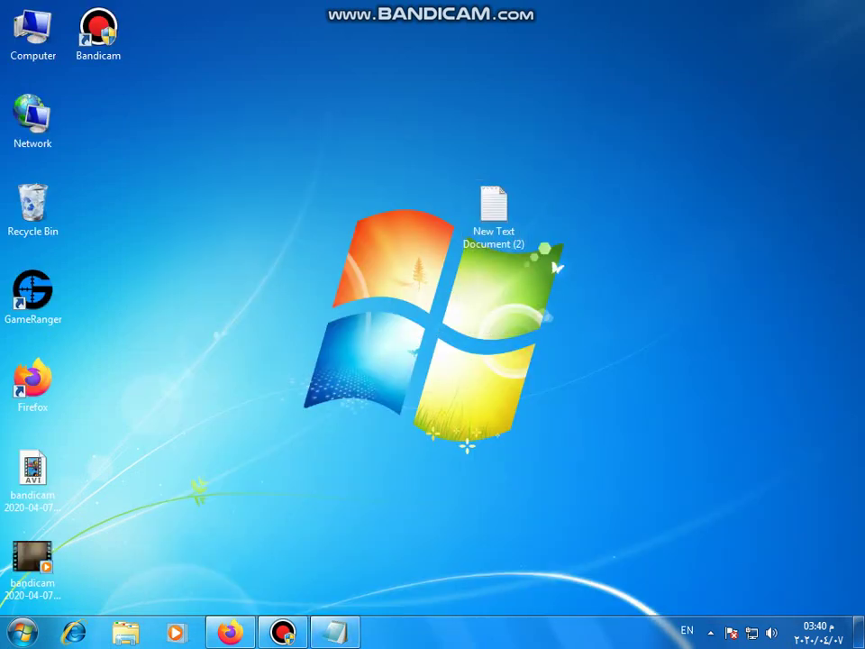
# - Reopen the Notepad notes and add the line "ثم نذهب مره اخرا الي my computer"
pyautogui.click(335, 632)
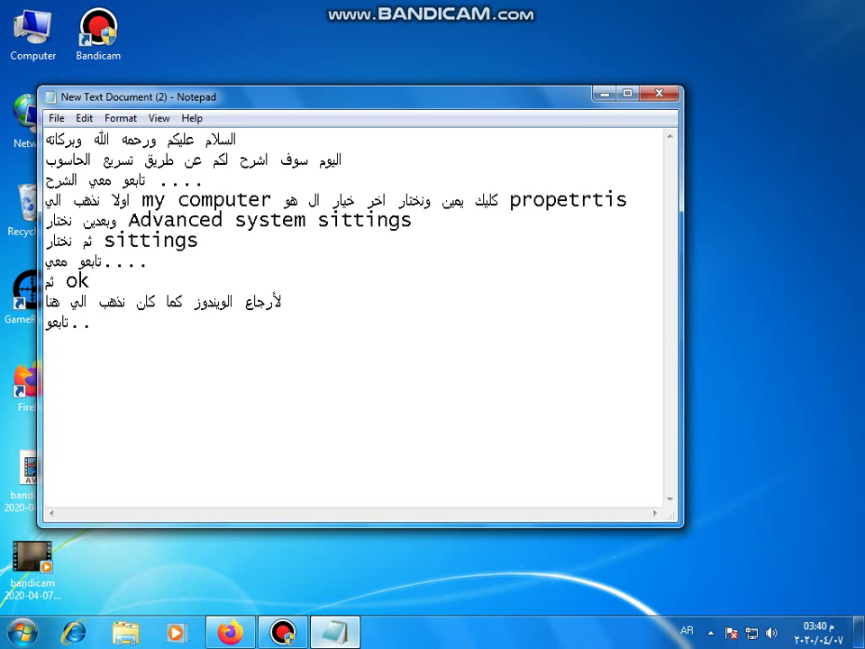
pyautogui.write('ثم نذهب مرا')
pyautogui.press('BackSpace')
pyautogui.press('BackSpace')
pyautogui.write('ه اخرا الي')
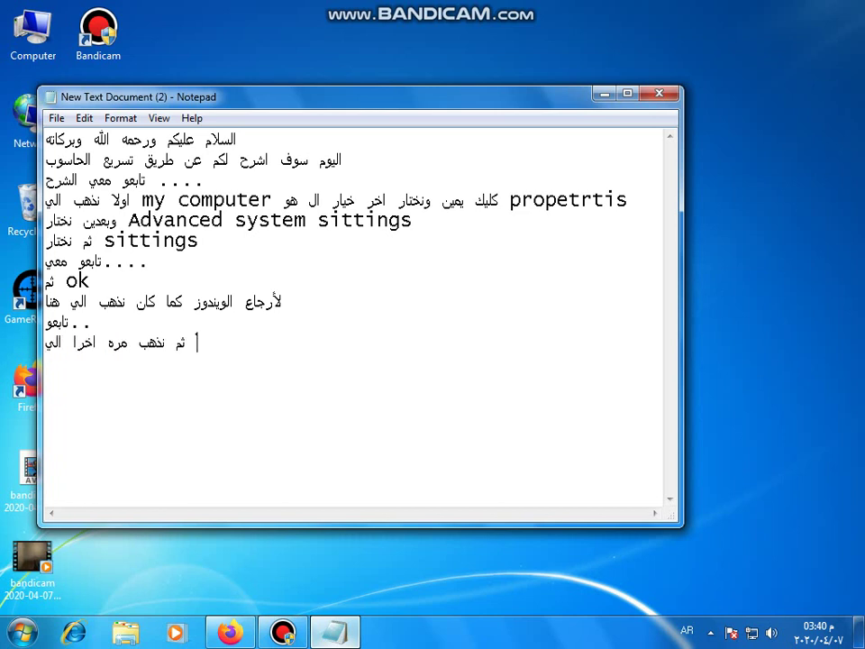
pyautogui.hotkey('alt', 'shift')
pyautogui.write('my co')
pyautogui.write('mputer')
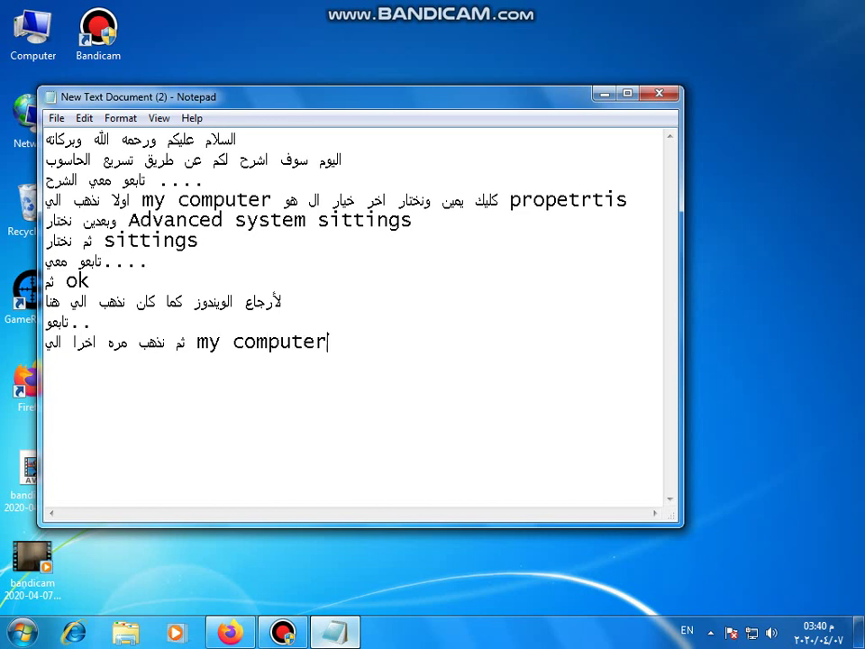
# - Open the Performance Options from the Computer's advanced system settings and show their Advanced page with virtual memory
pyautogui.rightClick(32, 31)
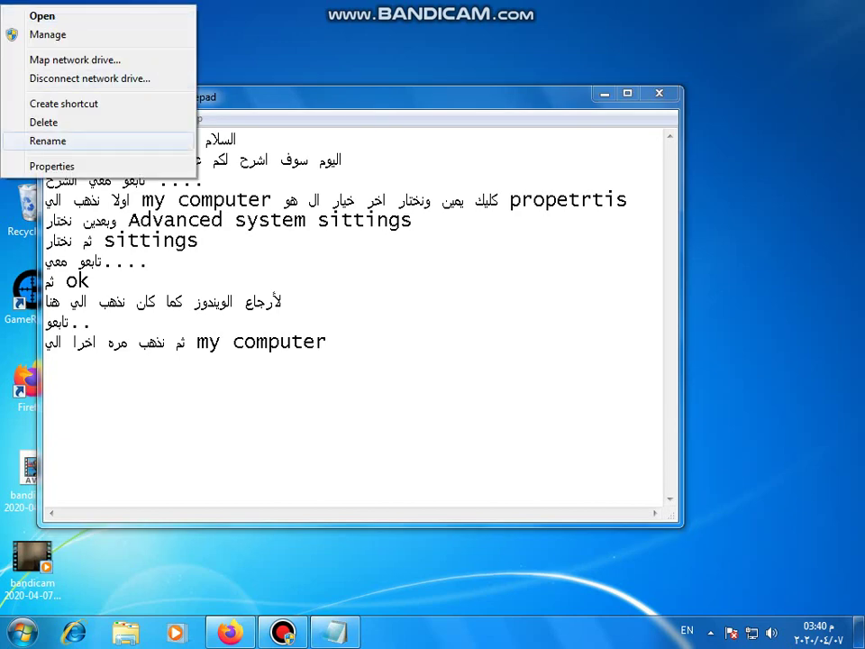
pyautogui.click(51, 166)
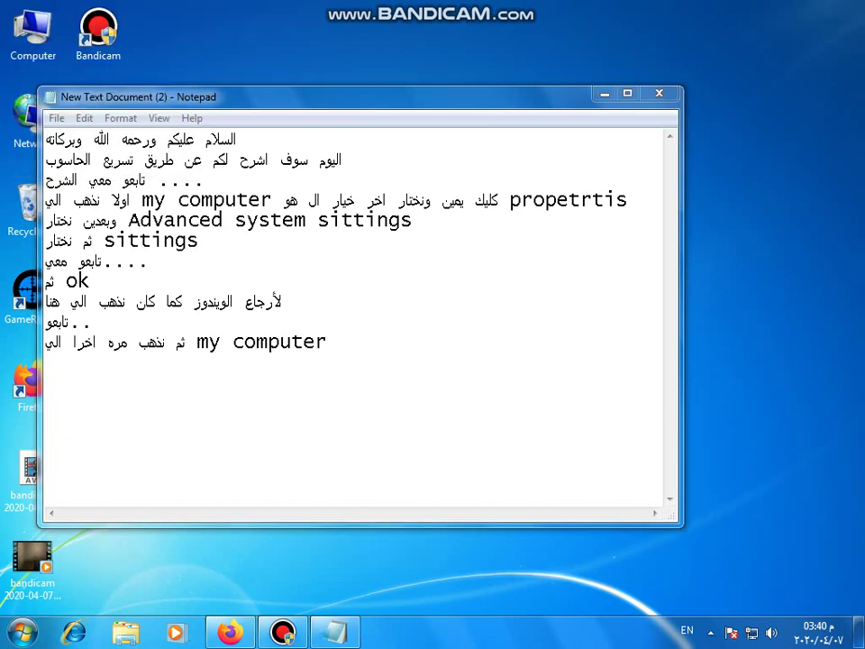
pyautogui.moveTo(243, 77); pyautogui.dragTo(270, 60)
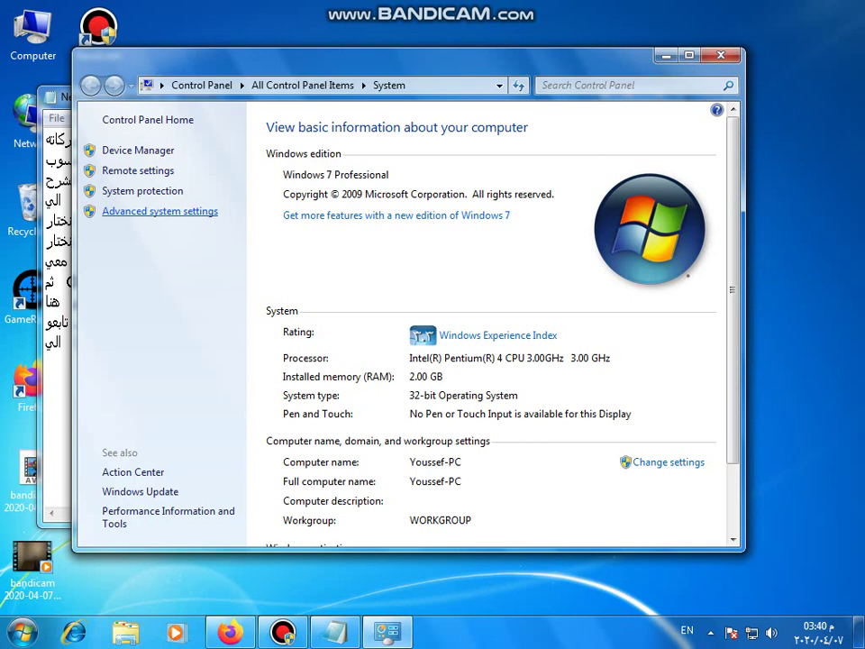
pyautogui.click(159, 210)
pyautogui.click(375, 218)
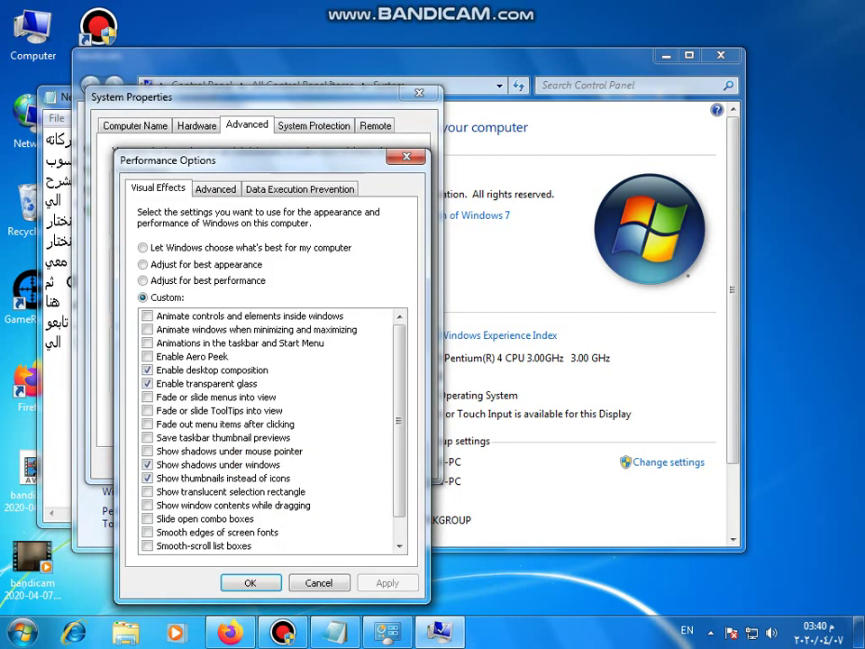
pyautogui.click(215, 187)
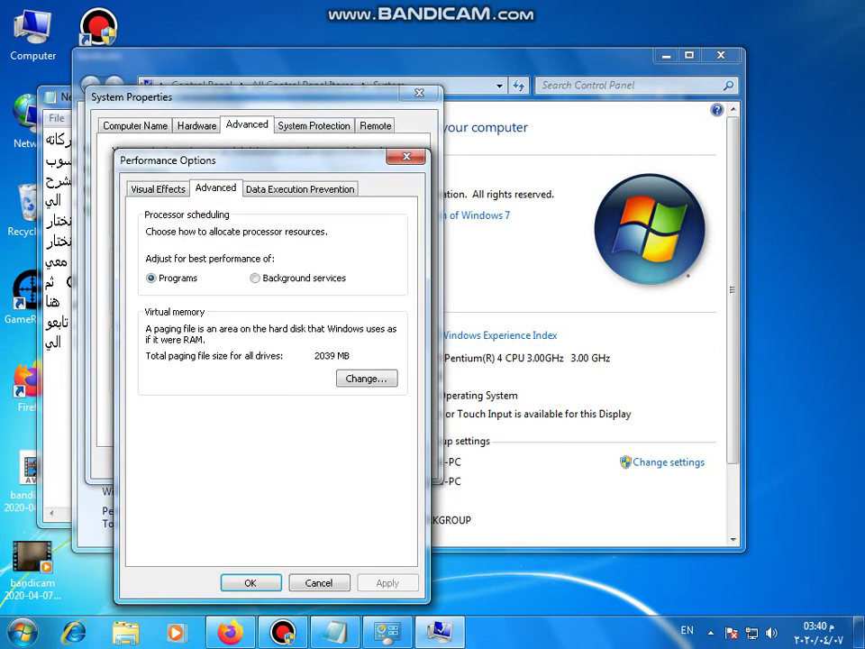
# - Return to the Notepad notes and add the line "وهذه المره سوف نختار Advanced" below the last one
pyautogui.click(62, 343)
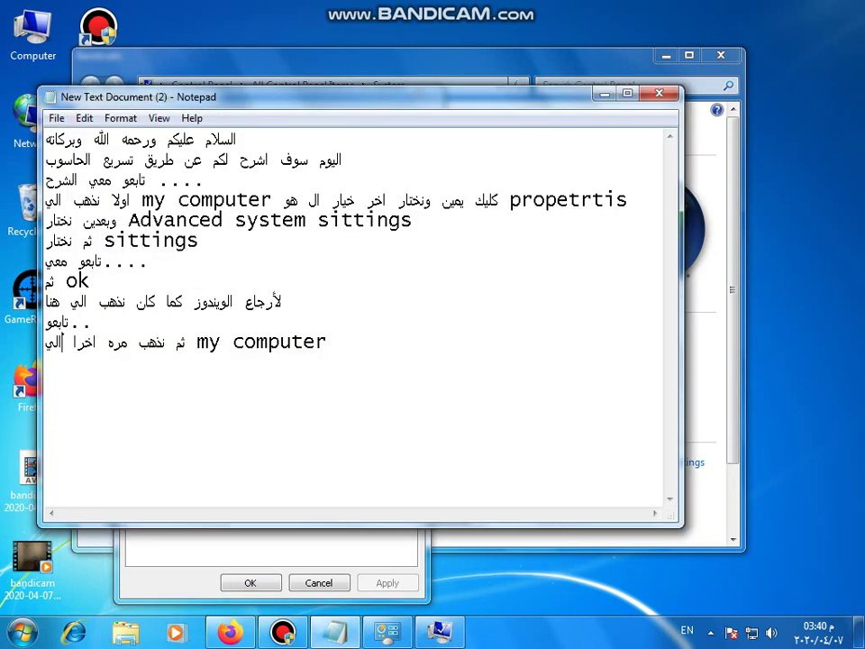
pyautogui.press('End')
pyautogui.press('Return')
pyautogui.hotkey('alt', 'shift')
pyautogui.write('وهذه المره سر')
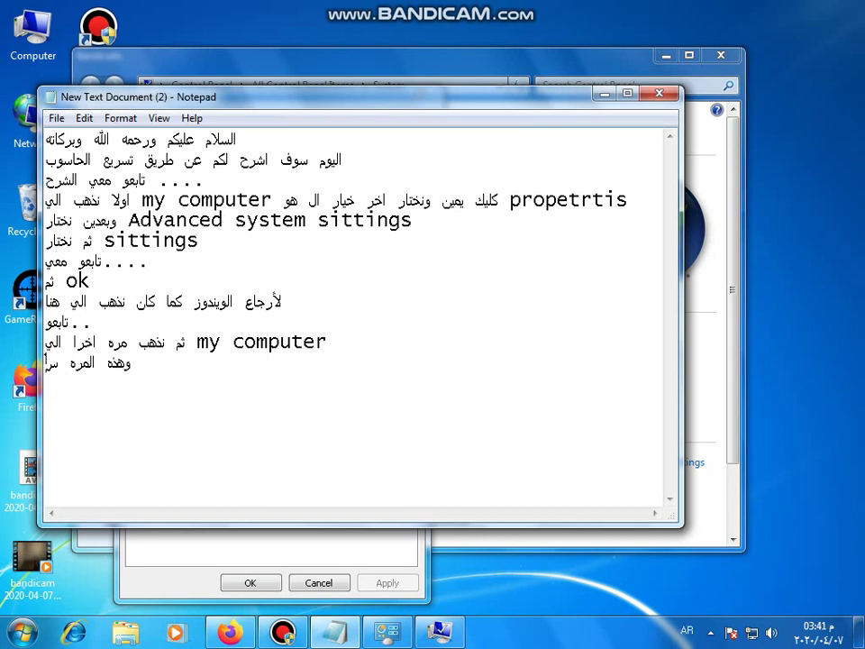
pyautogui.write('ف نختار')
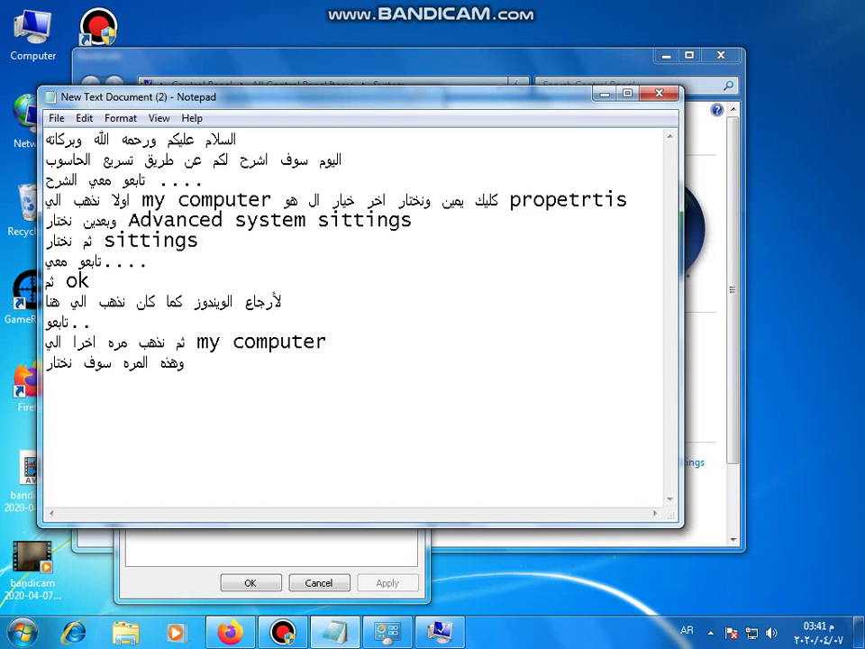
pyautogui.hotkey('alt', 'shift')
pyautogui.write('A')
pyautogui.write('d')
pyautogui.write('va')
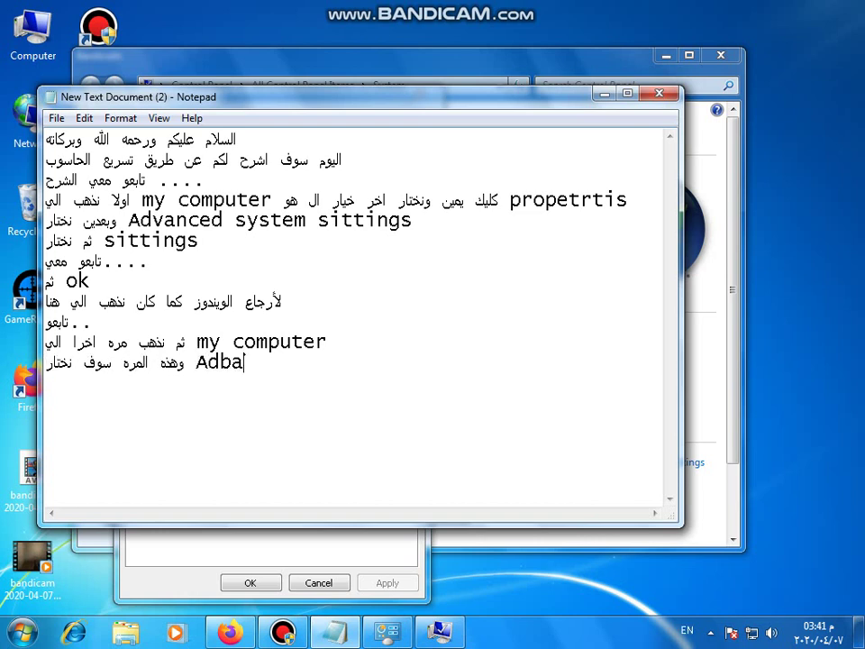
pyautogui.write('nced')
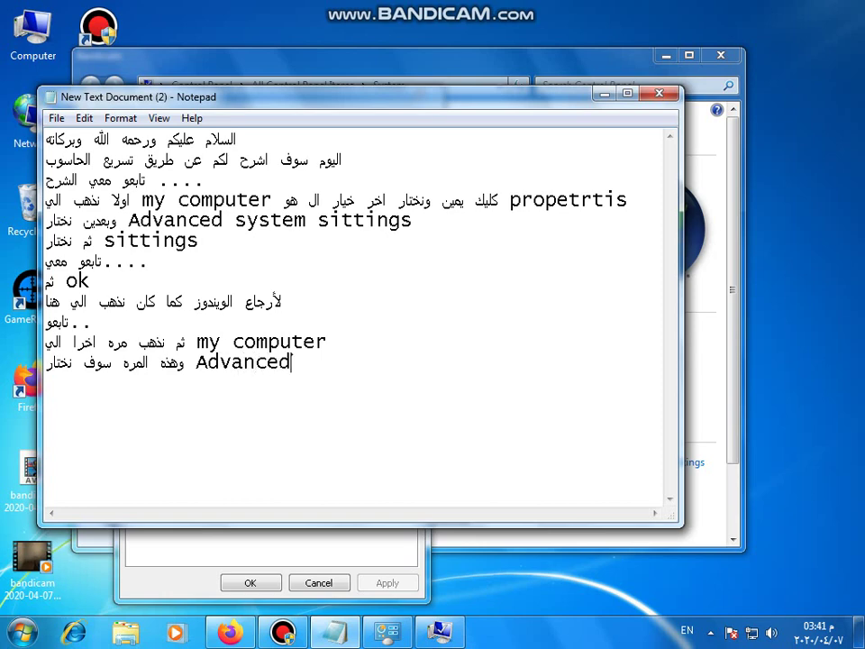
pyautogui.press('Return')
# - Turn off automatic paging file management and give drive C: a custom paging file of 4000 MB initial and 4002 MB maximum
pyautogui.hotkey('alt', 'Tab')
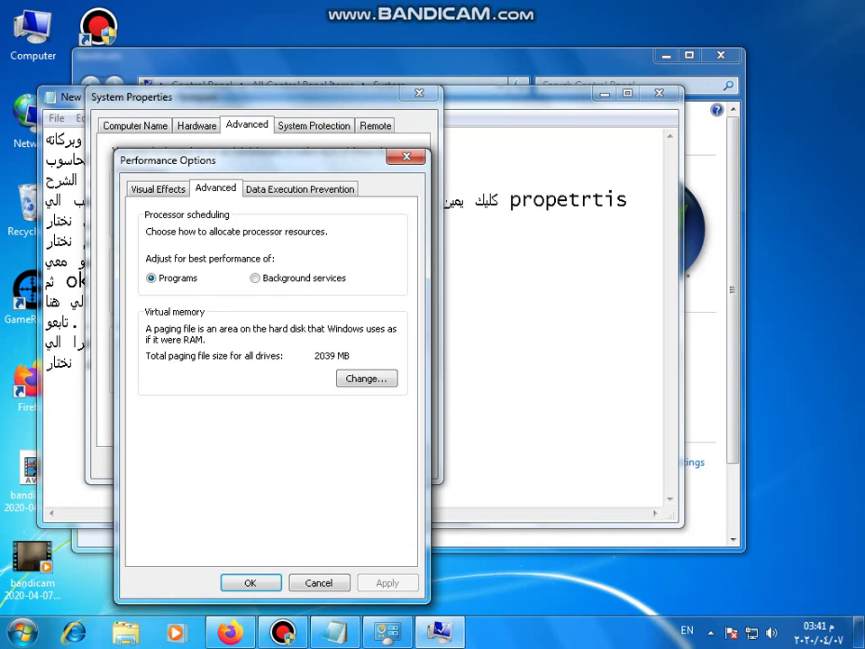
pyautogui.click(367, 379)
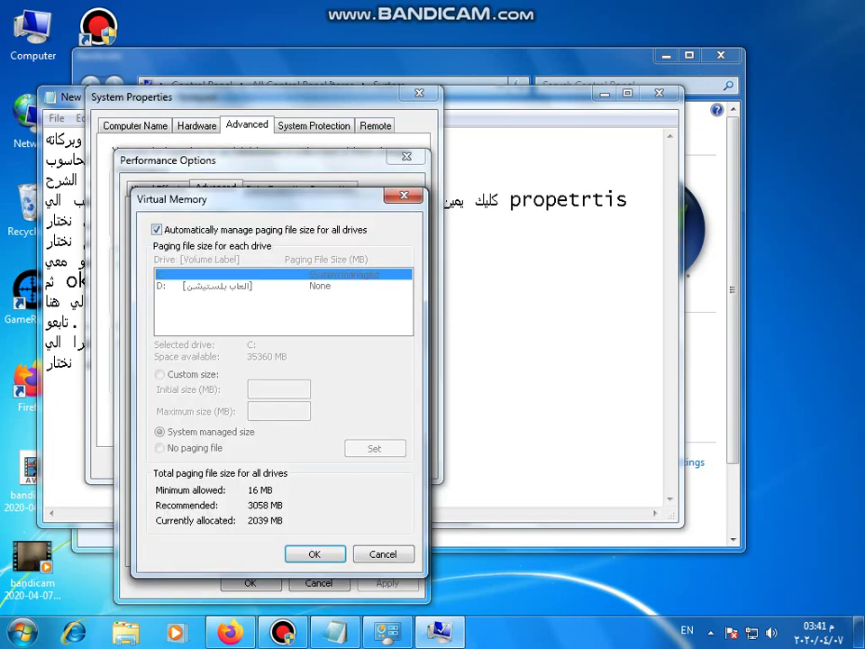
pyautogui.hotkey('alt', 'a')
pyautogui.hotkey('alt', 'c')
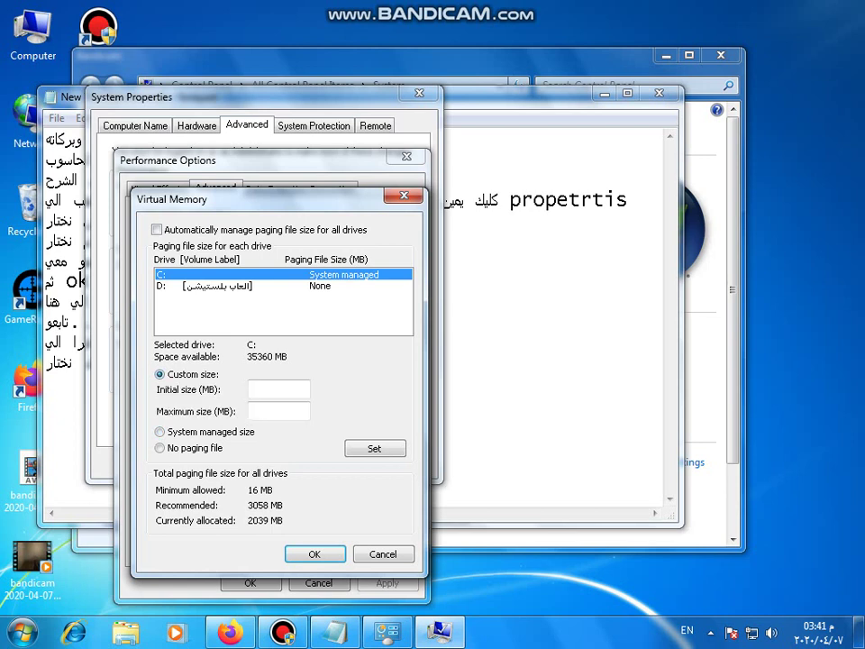
pyautogui.click(279, 389)
pyautogui.write('4')
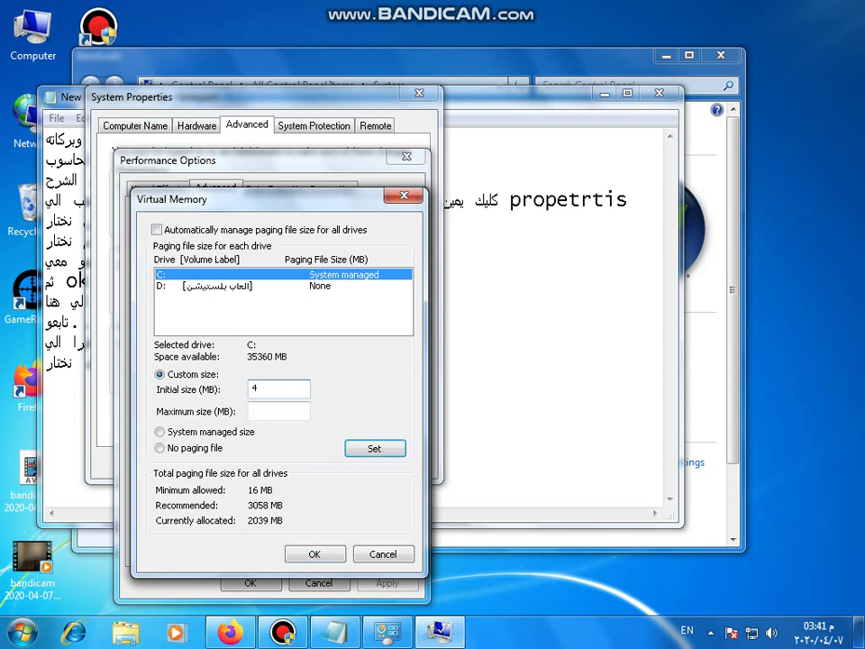
pyautogui.write('000')
pyautogui.click(279, 411)
pyautogui.write('4')
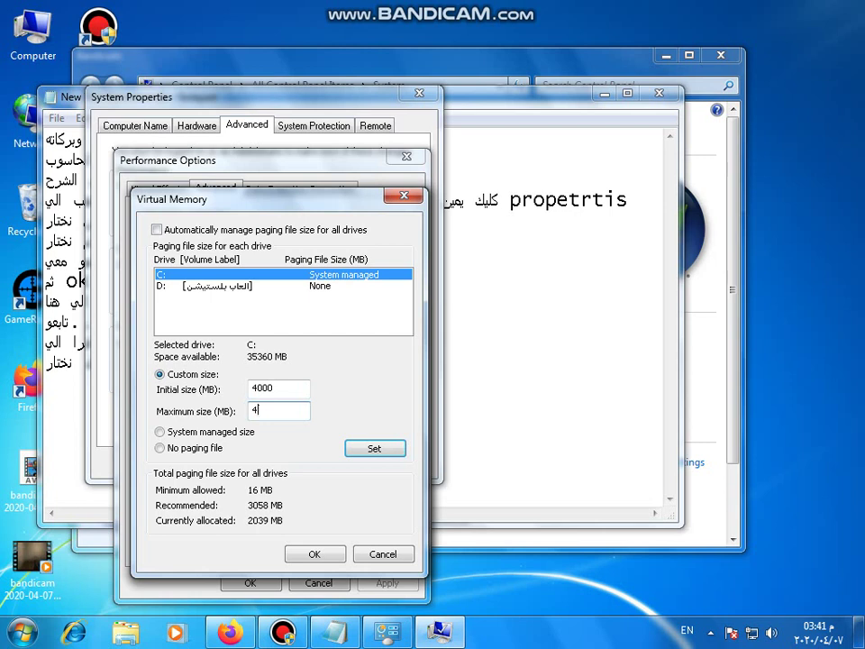
pyautogui.write('002')
pyautogui.press('Return')
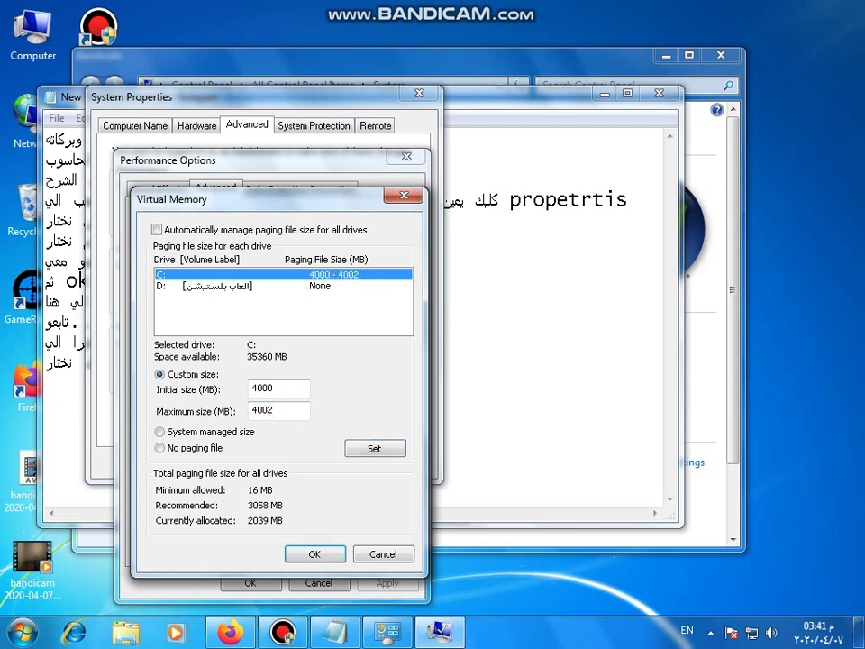
# - Enter a custom paging file size for drive D: of 4000 MB initial and 4002 MB maximum, dismissing the color scheme prompt
pyautogui.click(216, 285)
pyautogui.click(160, 374)
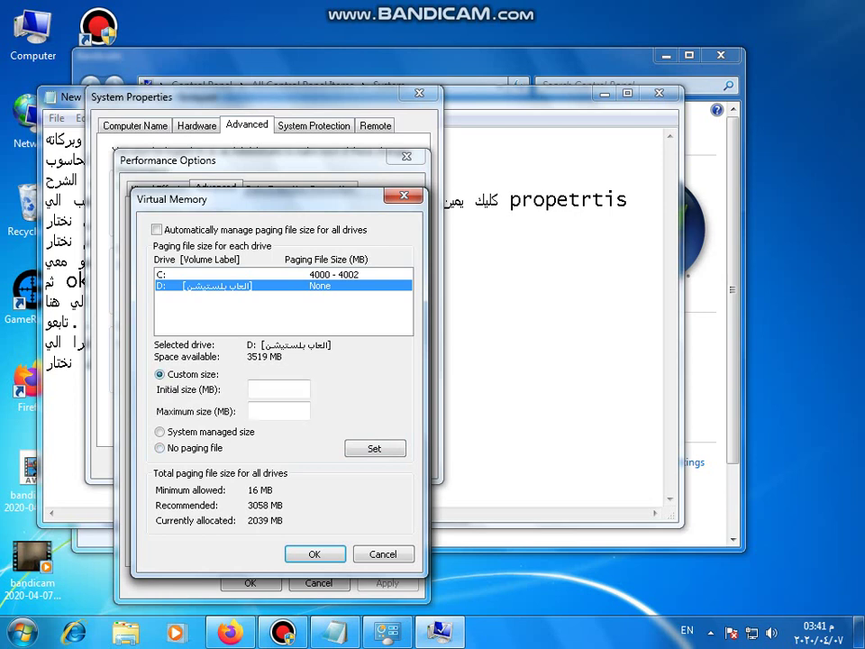
pyautogui.click(254, 388)
pyautogui.write('4000')
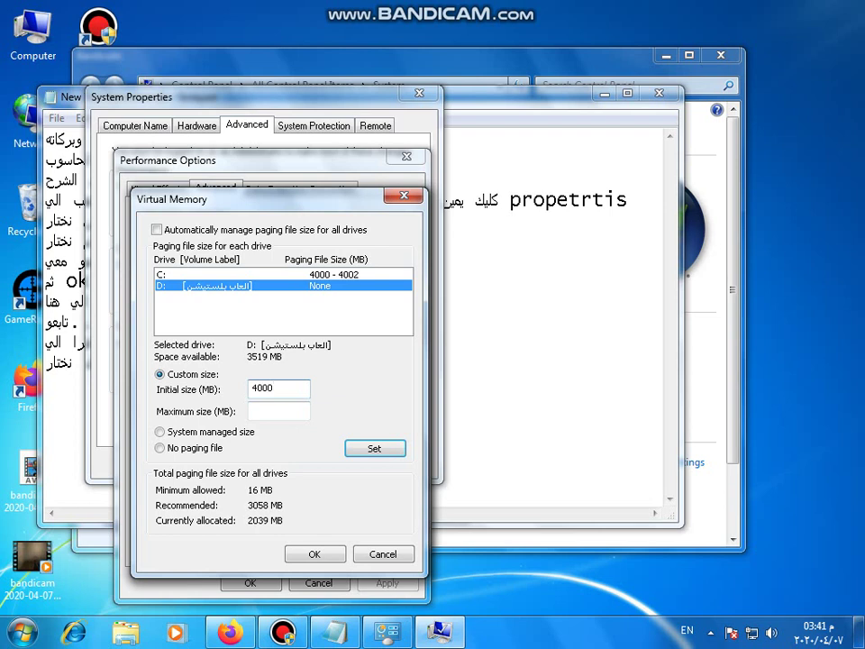
pyautogui.click(253, 410)
pyautogui.write('4002')
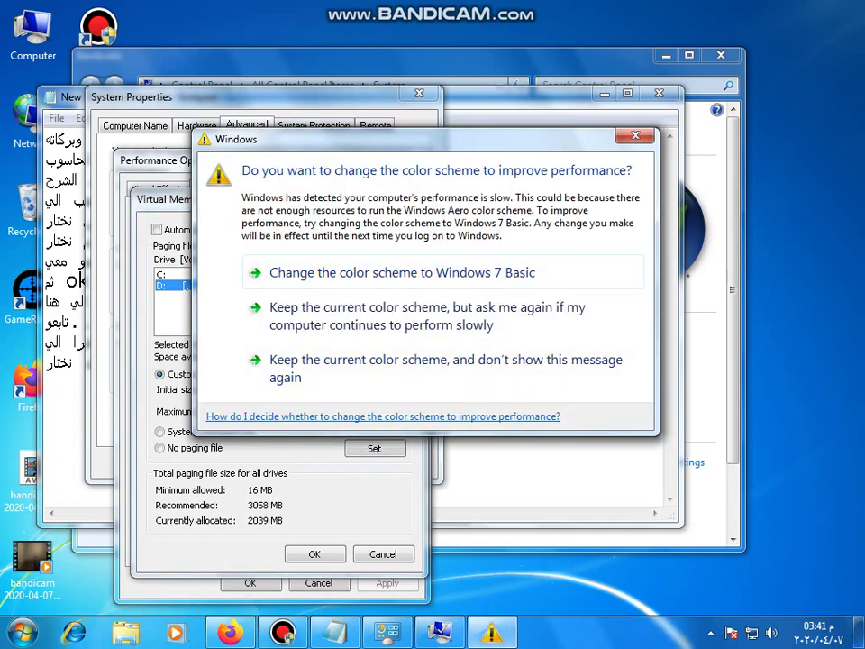
pyautogui.click(635, 135)
pyautogui.click(583, 376)
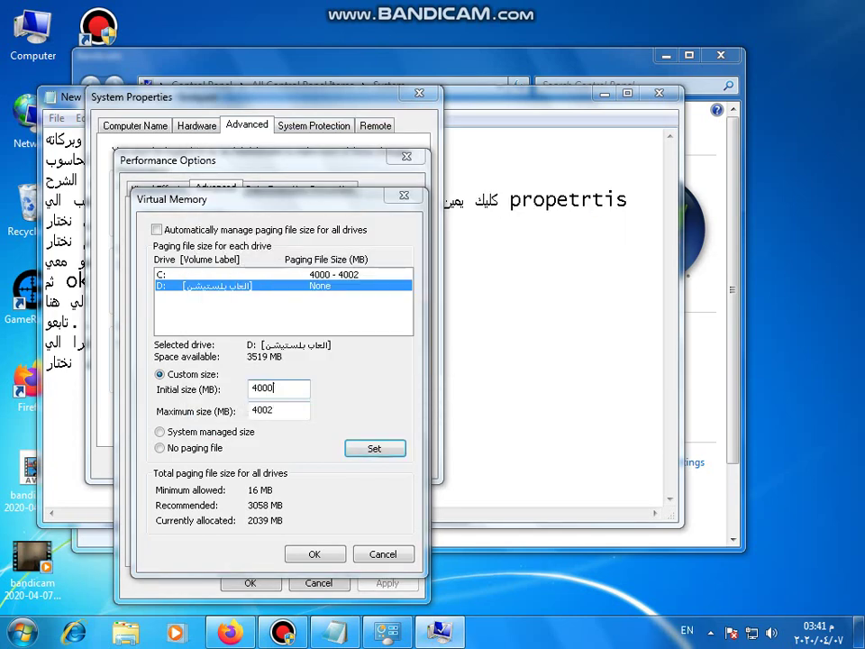
# - Confirm the virtual memory changes and close Performance Options and System Properties, postponing the restart
pyautogui.press('Return')
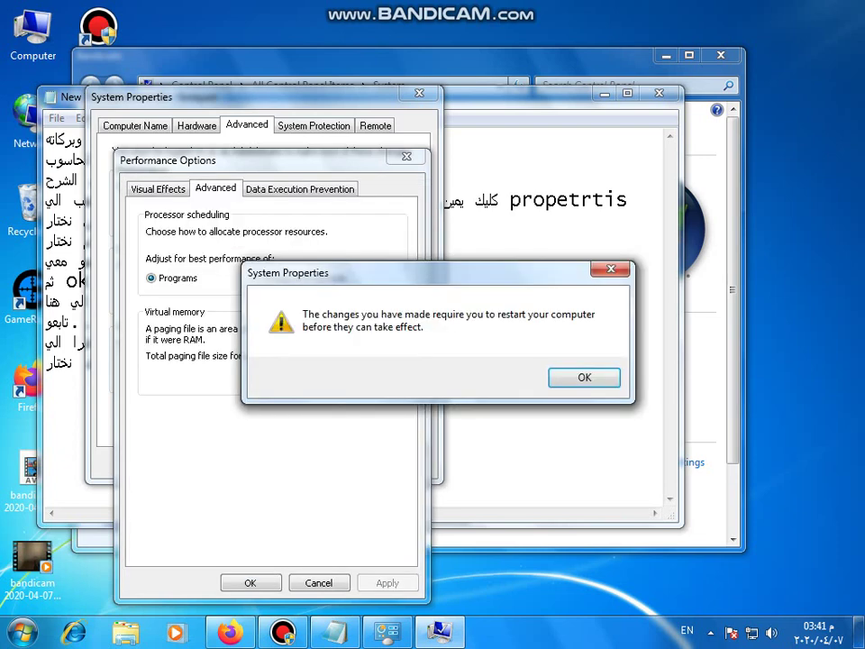
pyautogui.press('Return')
pyautogui.click(388, 583)
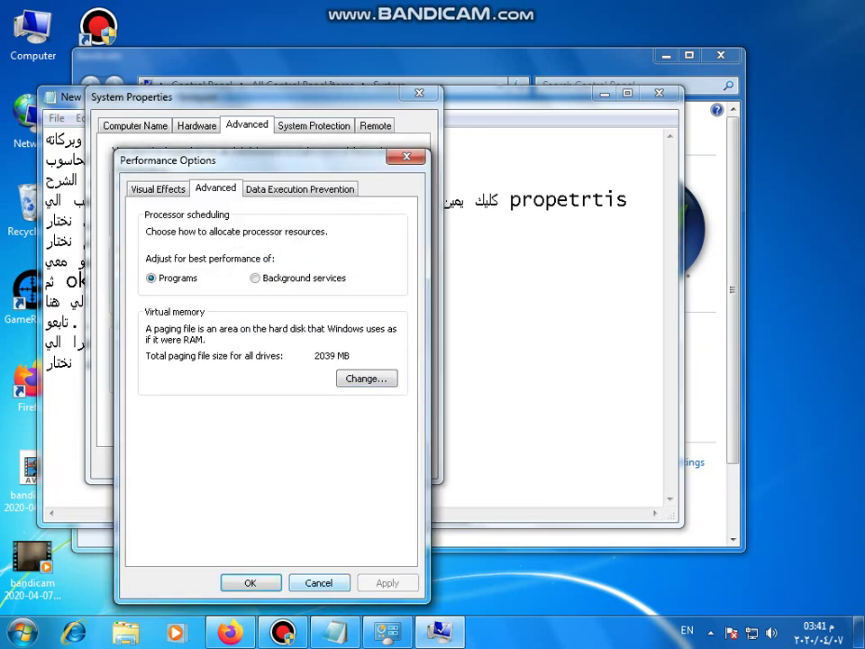
pyautogui.click(252, 583)
pyautogui.click(264, 462)
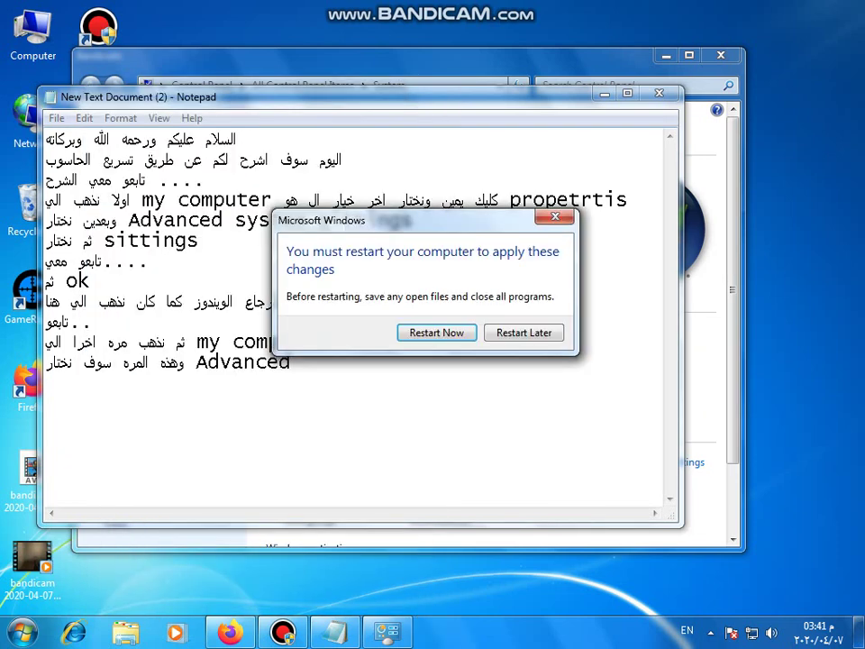
pyautogui.click(524, 332)
# - Add the lines "هيطلب منك ترستر الجهاز" and "هترسترو" to the Notepad notes
pyautogui.write('s')
pyautogui.press('BackSpace')
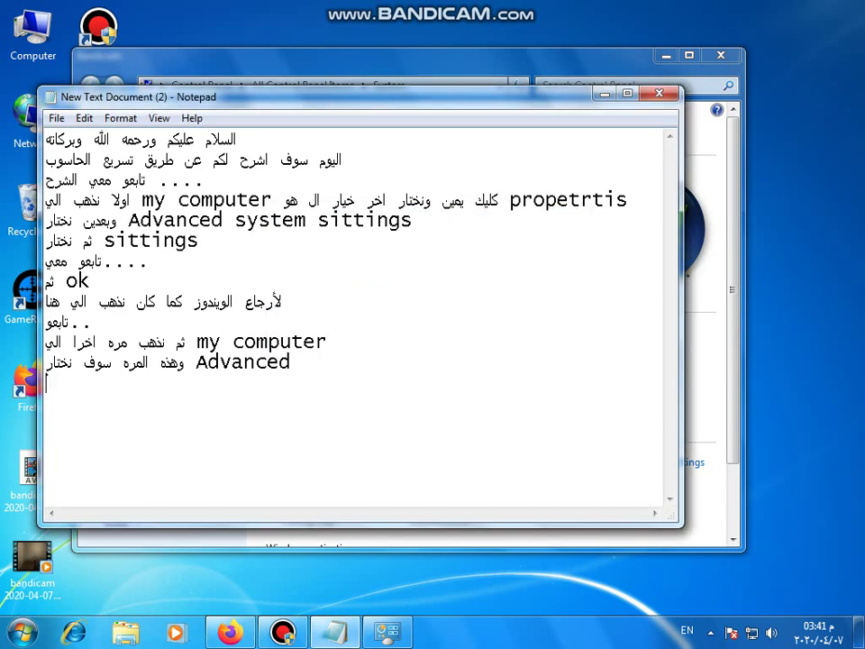
pyautogui.hotkey('alt', 'shift')
pyautogui.write('هيطلب ا')
pyautogui.write('منك ترستر الأ')
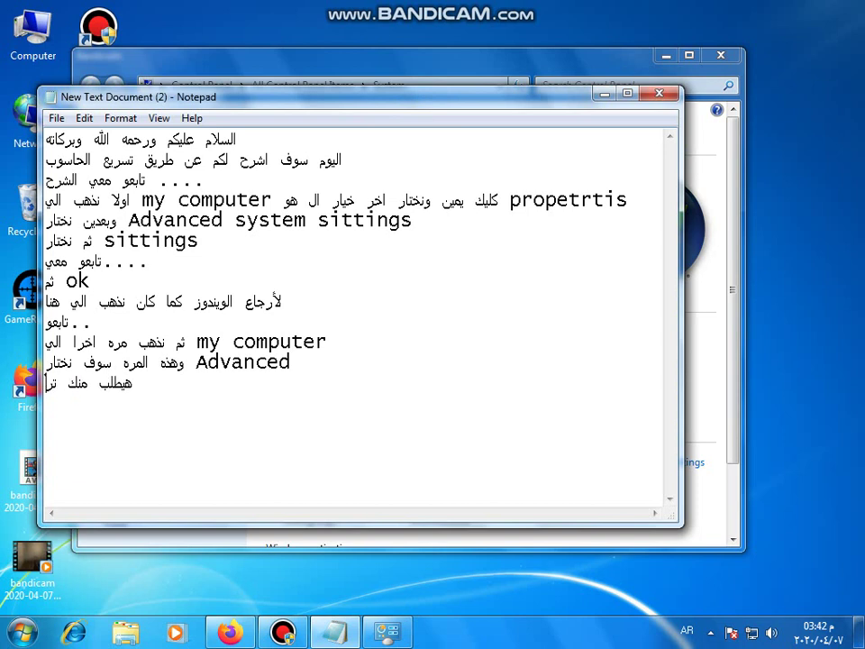
pyautogui.write('جهاز ')
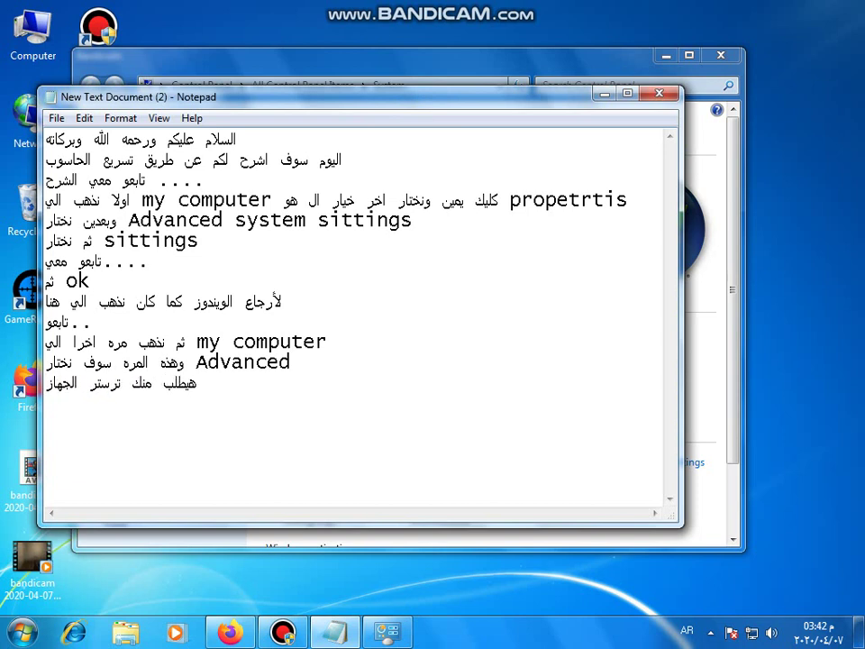
pyautogui.write('هترسترو')
pyautogui.press('Return')
pyautogui.write('وهتفتح')
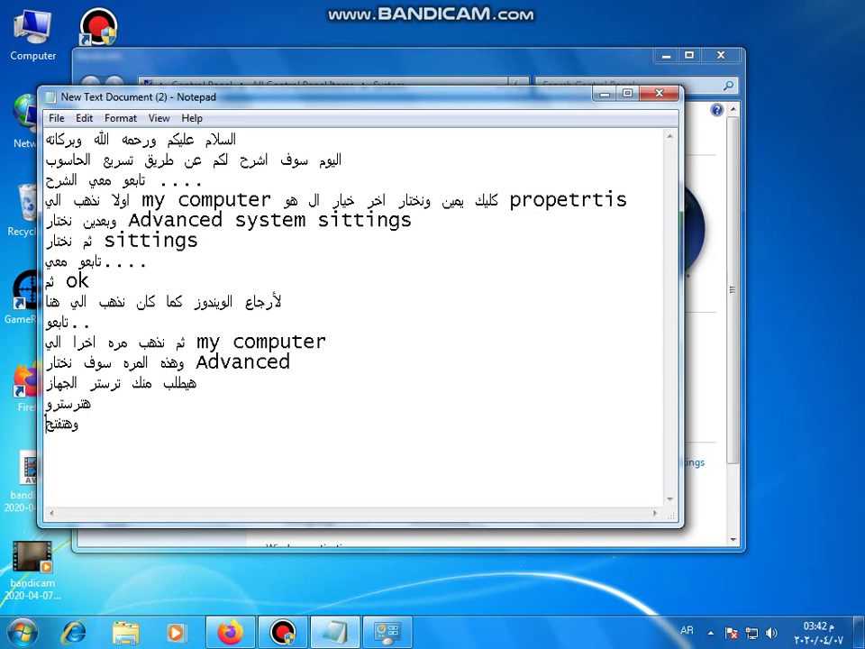
pyautogui.write('هتلاقي الج')
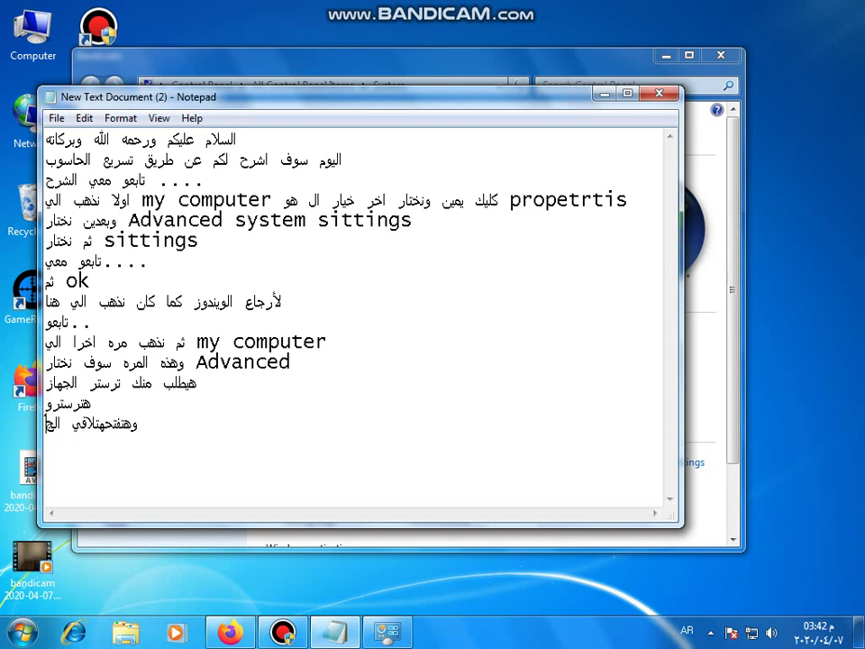
pyautogui.write('هاز')
pyautogui.press('BackSpace')
pyautogui.press('BackSpace')
pyautogui.press('BackSpace')
pyautogui.press('BackSpace')
pyautogui.press('BackSpace')
pyautogui.press('BackSpace')
pyautogui.press('BackSpace')
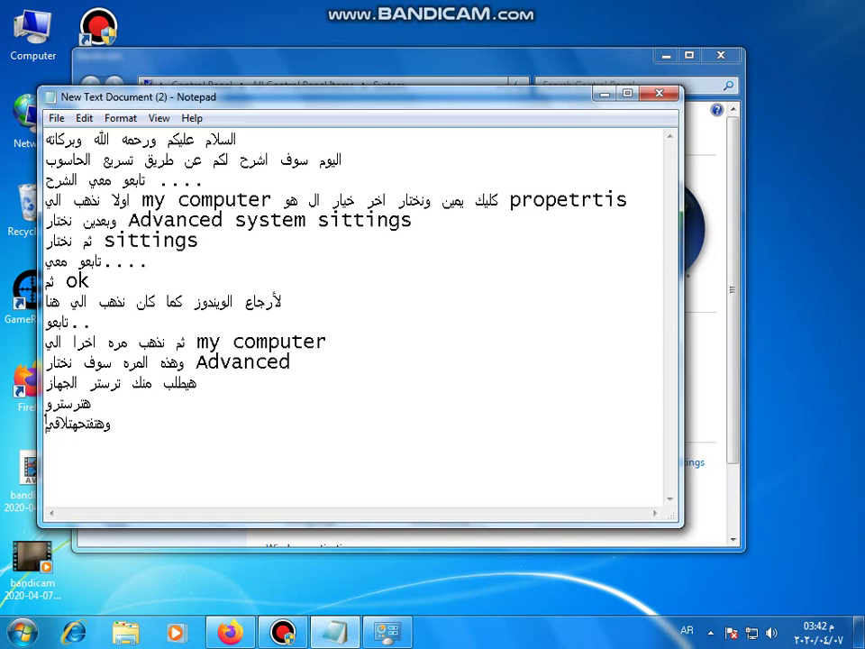
pyautogui.press('BackSpace')
pyautogui.press('BackSpace')
pyautogui.press('BackSpace')
pyautogui.press('BackSpace')
pyautogui.press('BackSpace')
pyautogui.press('BackSpace')
pyautogui.press('BackSpace')
pyautogui.press('BackSpace')
pyautogui.press('BackSpace')
pyautogui.press('BackSpace')
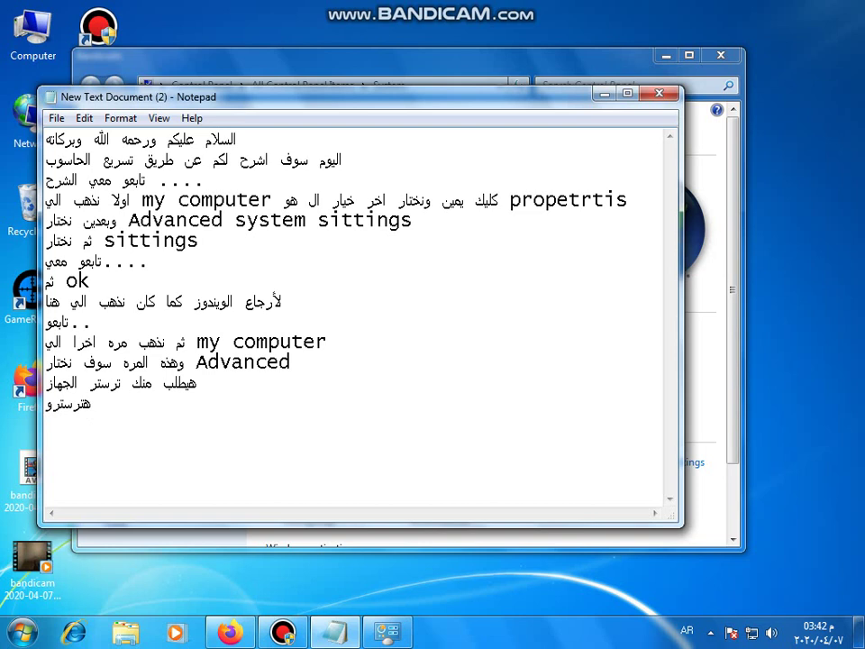
# - Write "انا مش هرستر عشان لسا في طرق تانيه تابعو.." as the next line of the notes
pyautogui.write('نا مش هرستر عشان لسا في')
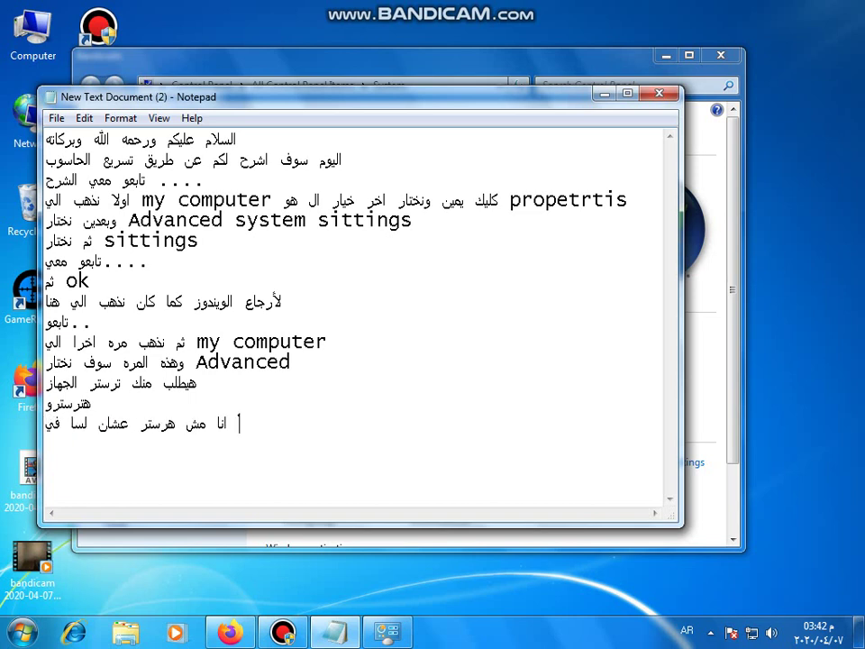
pyautogui.write(' طرق')
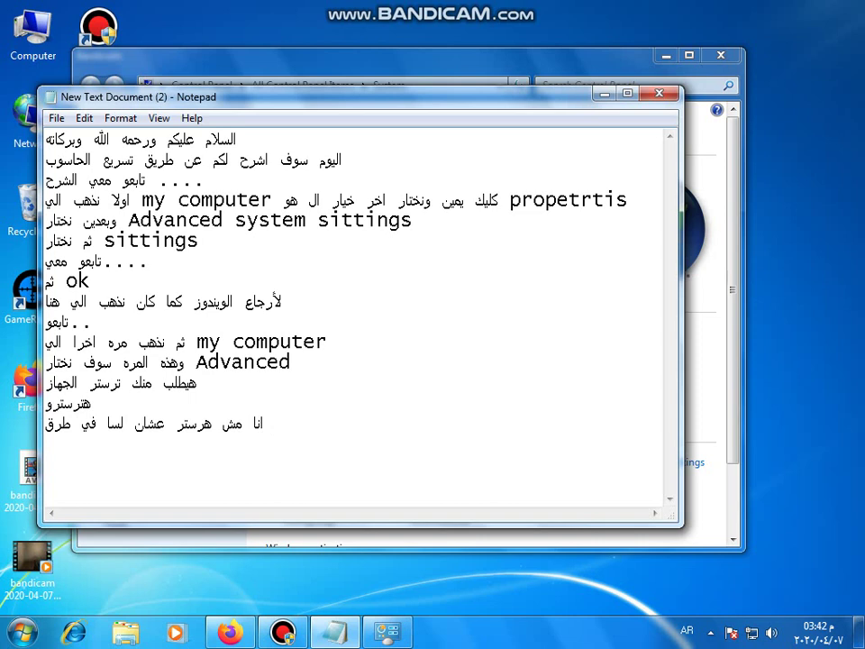
pyautogui.write(' تانيه تابع')
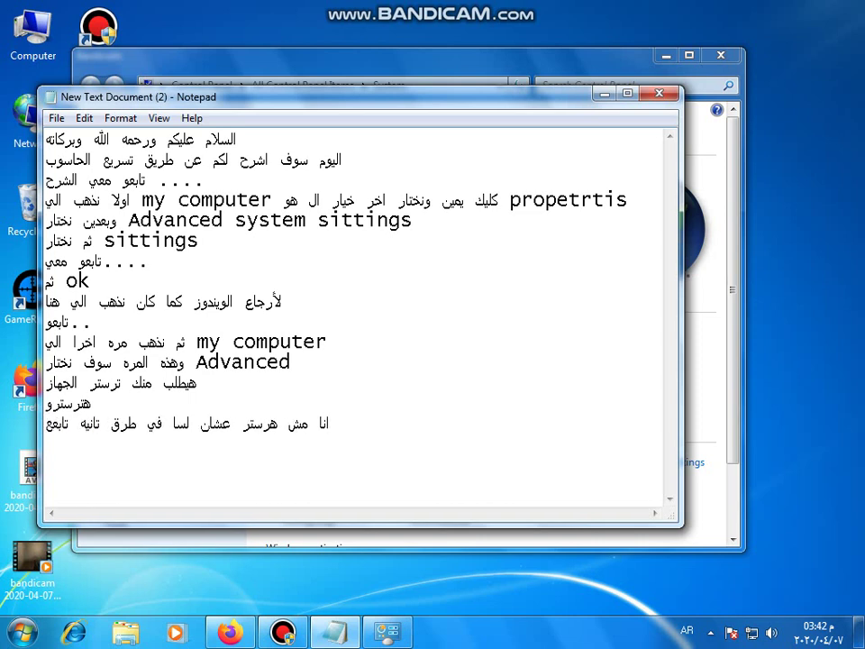
pyautogui.write('ة..')
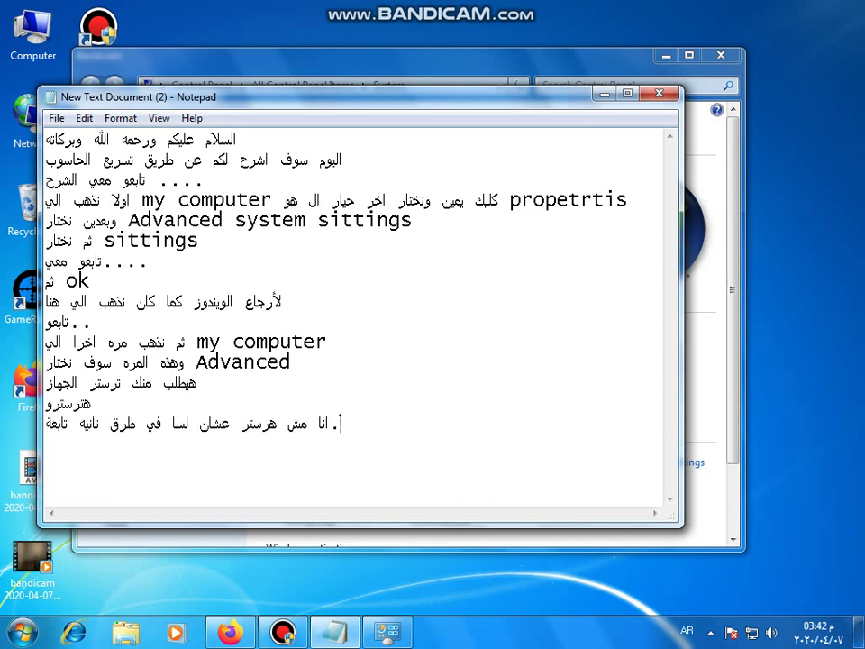
pyautogui.press('BackSpace')
pyautogui.press('BackSpace')
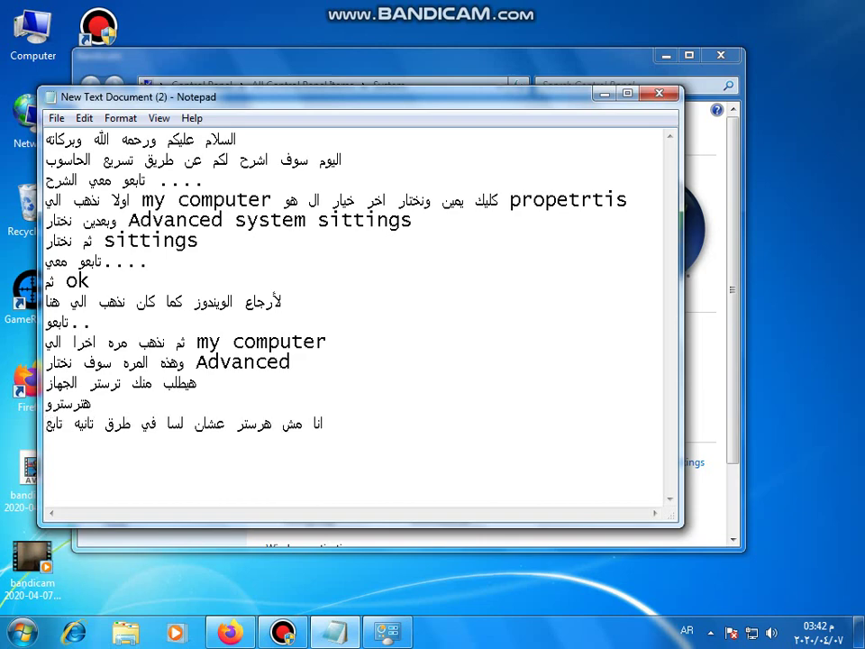
pyautogui.write('و..')
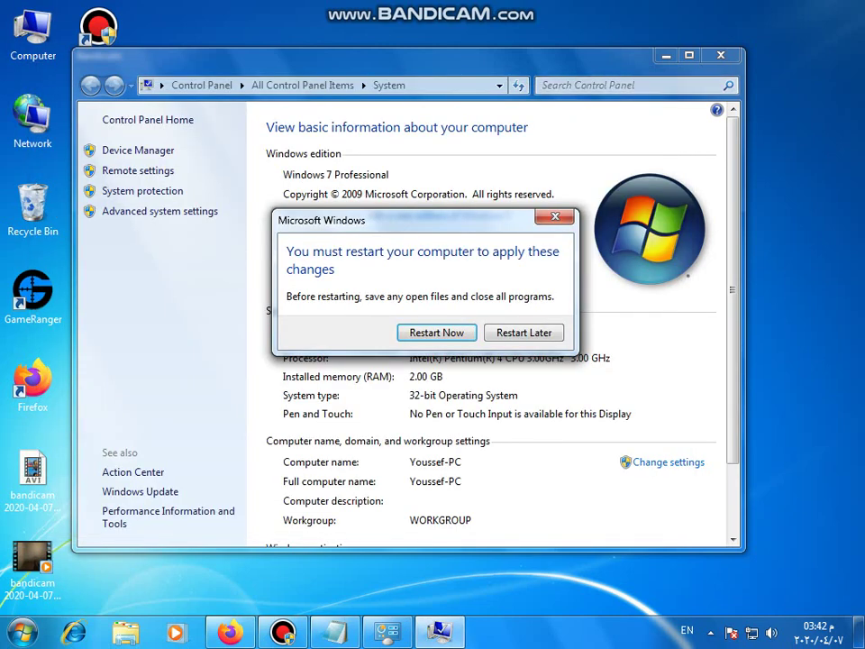
# - Postpone the computer restart, dismiss the color scheme prompt without choosing an option, and close the System window
pyautogui.click(524, 332)
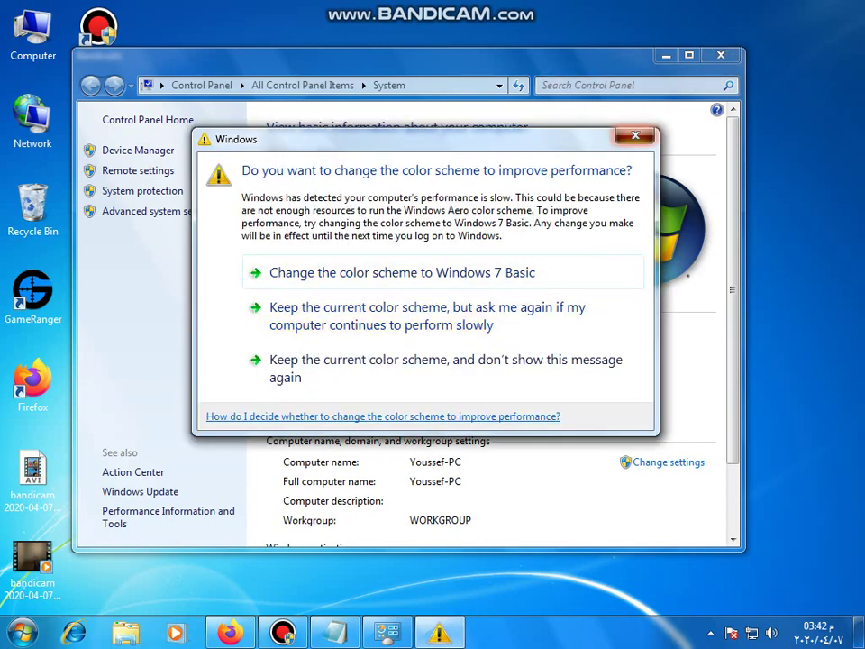
pyautogui.click(634, 137)
pyautogui.hotkey('alt', 'F4')
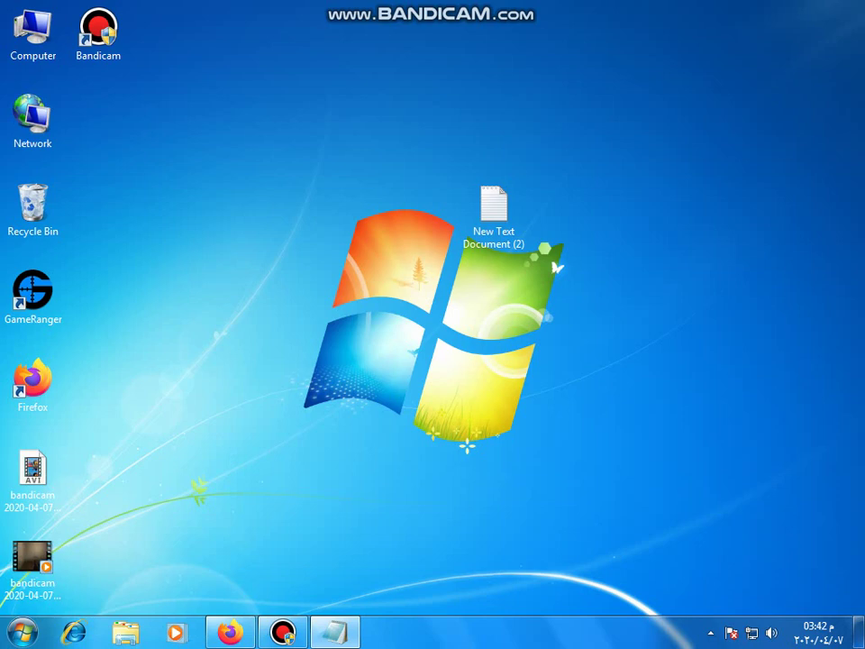
# - Add the line "هندوس زورار الويندوز من الكيبورد ثم r او تذهب الي هنا" to the Notepad notes
pyautogui.click(335, 632)
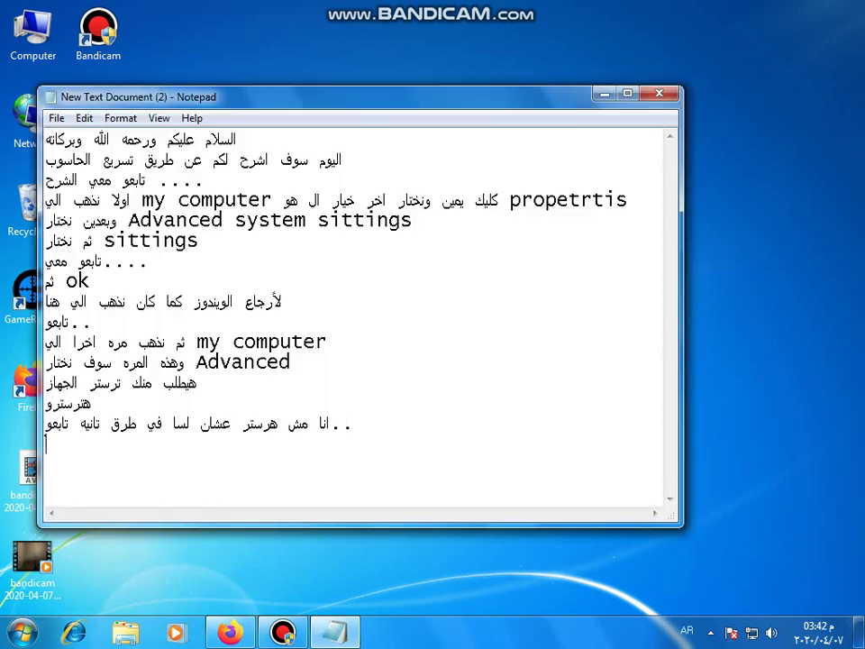
pyautogui.press('Return')
pyautogui.write('هندوس زورار الويندوز ')
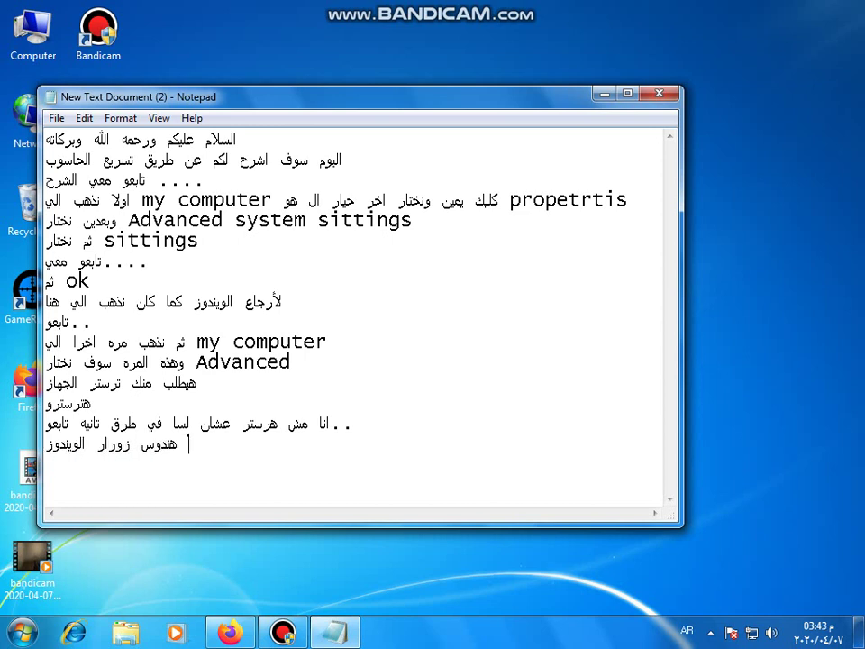
pyautogui.write('من الكيبو')
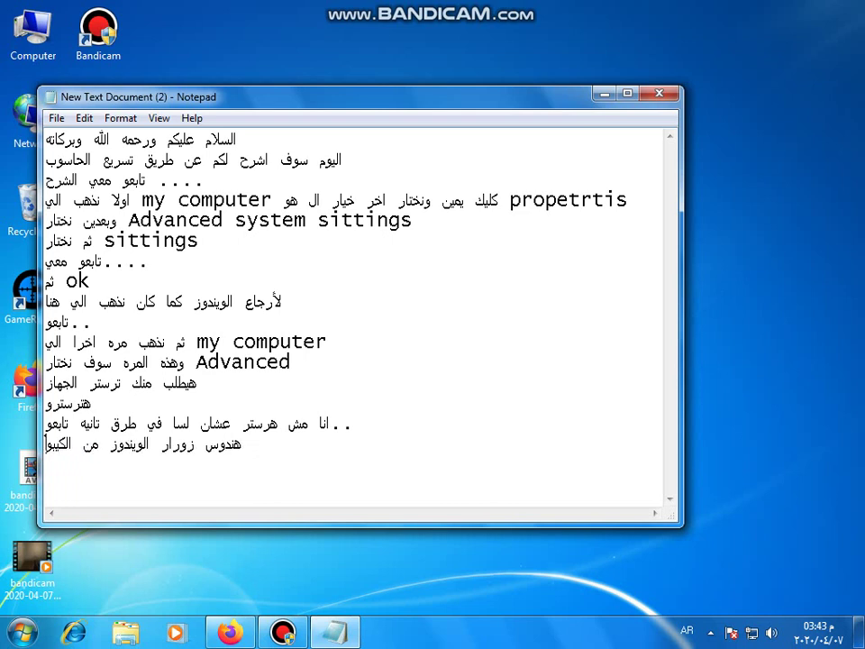
pyautogui.write('رد ثم')
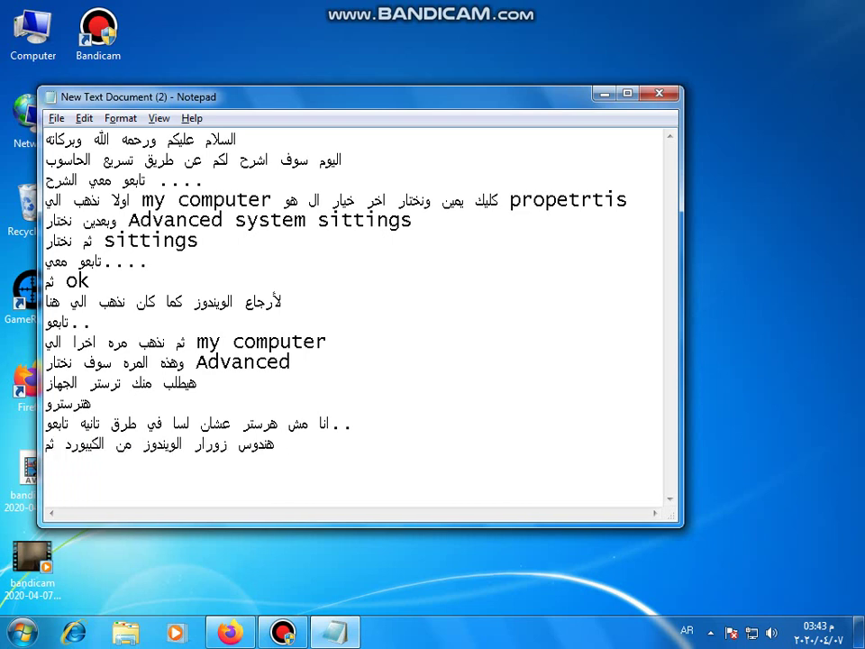
pyautogui.hotkey('alt', 'shift')
pyautogui.write('r')
pyautogui.hotkey('alt', 'shift')
pyautogui.write('او تذهب الي هنا')
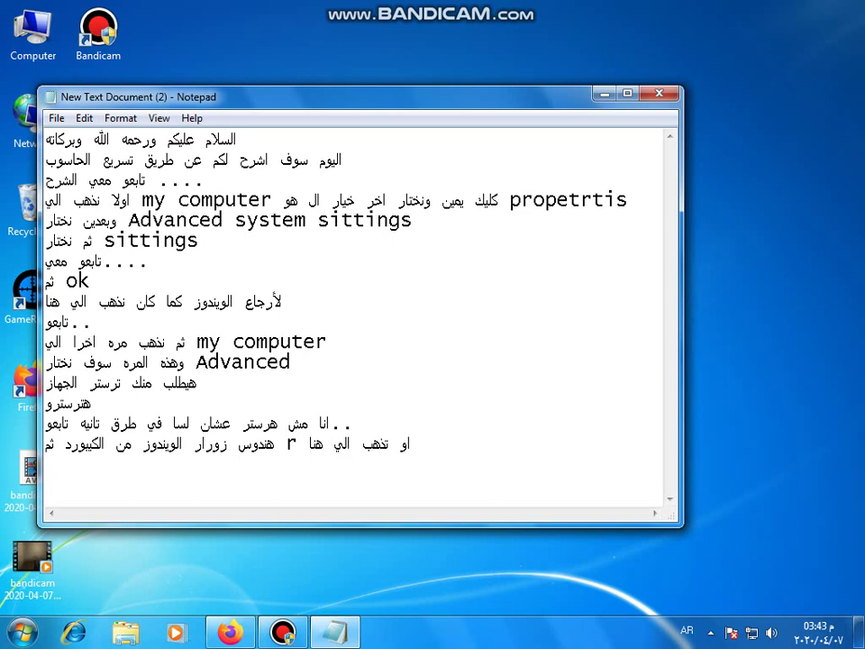
# - Search Windows programs for "run" and open the Run dialog
pyautogui.press('super')
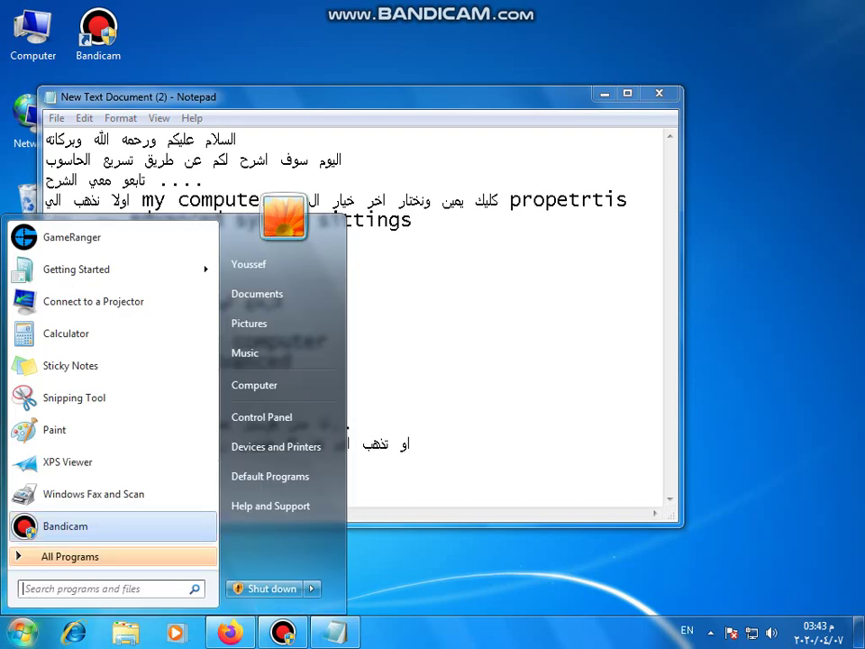
pyautogui.click(70, 556)
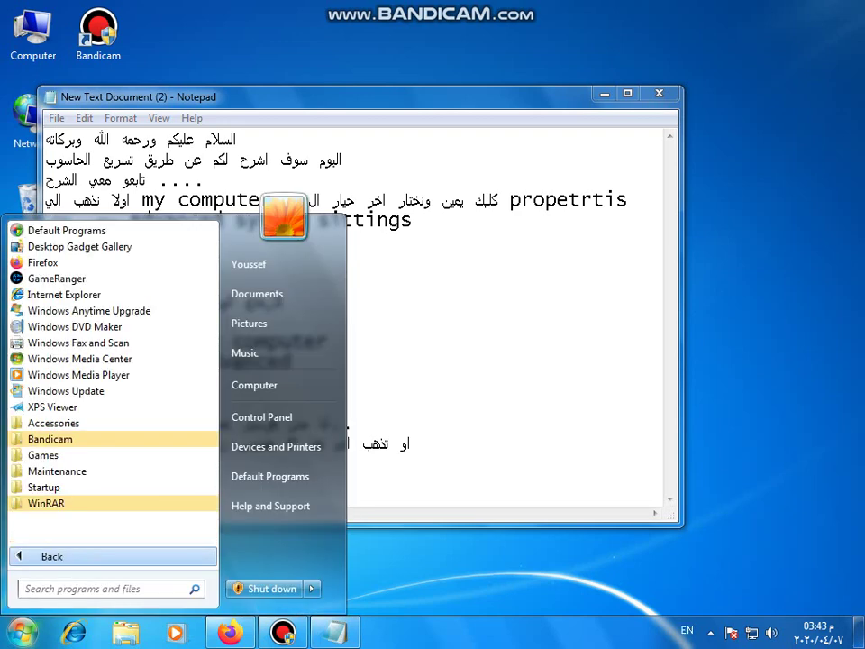
pyautogui.click(135, 556)
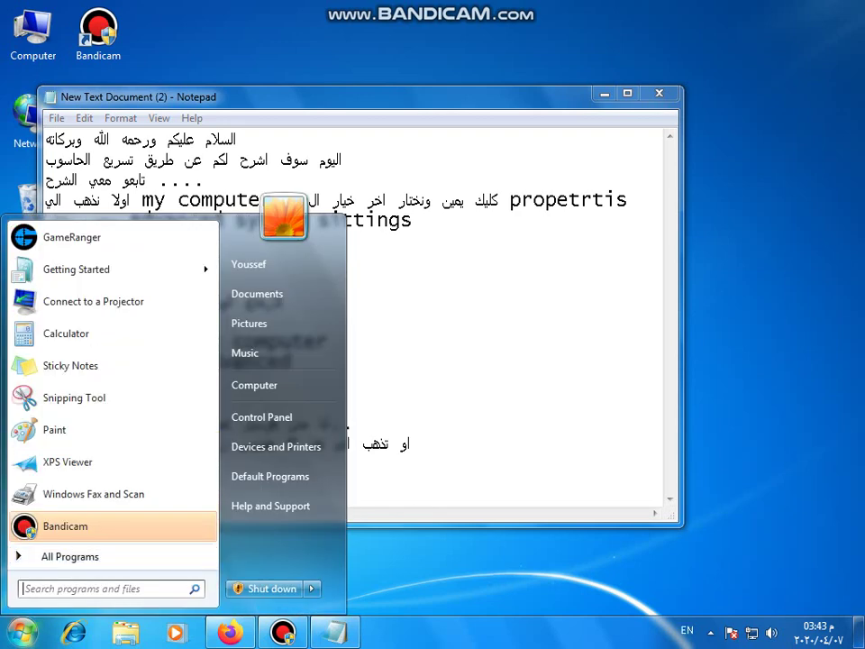
pyautogui.write('run')
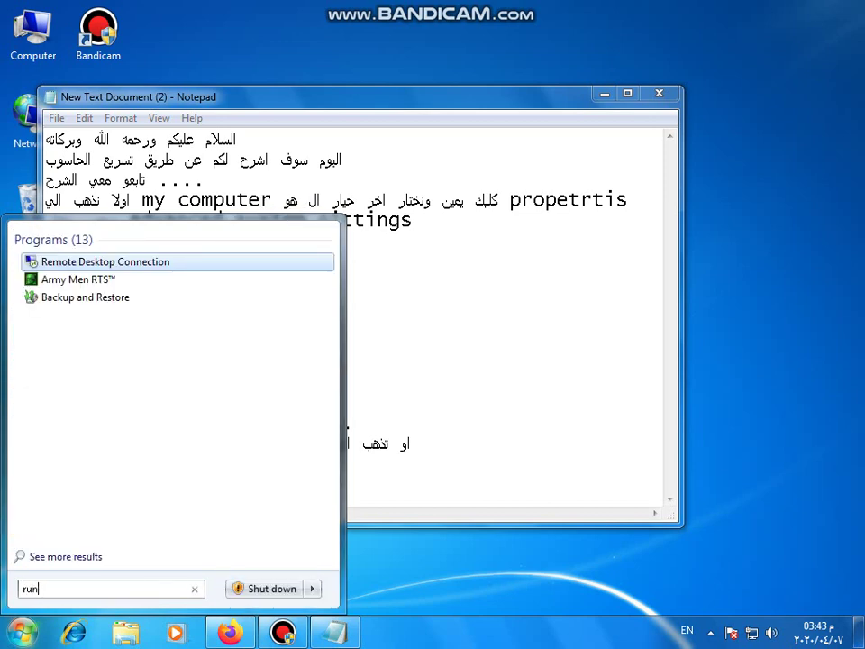
pyautogui.press('Return')
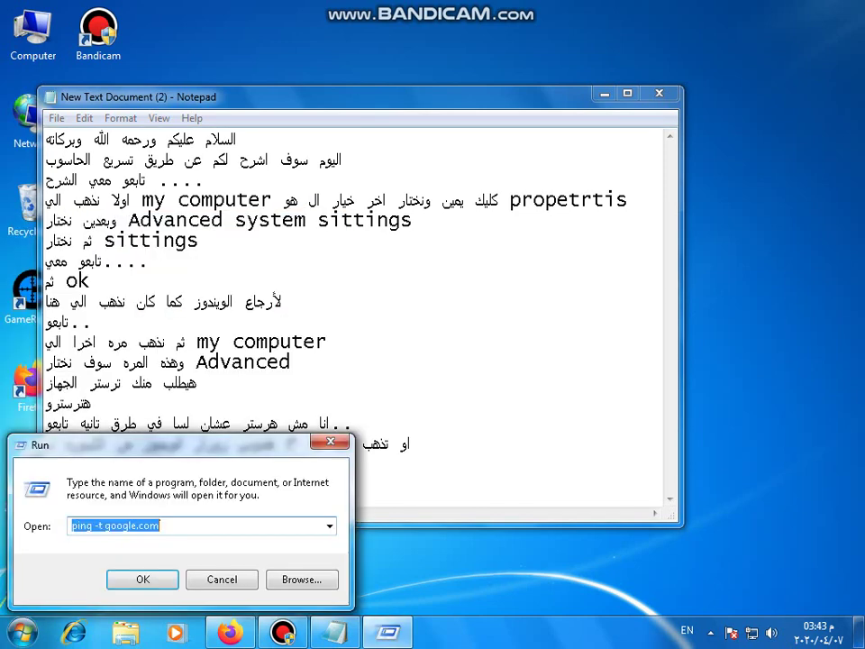
# - Return to the Notepad notes and add the line "وتكتب run"
pyautogui.click(309, 444)
pyautogui.hotkey('alt', 'shift')
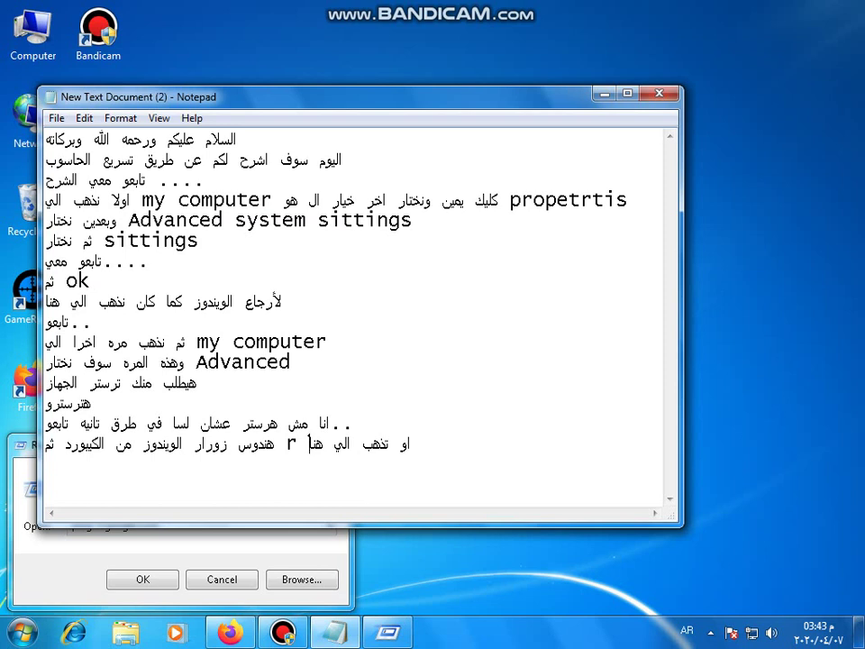
pyautogui.write('ي')
pyautogui.press('BackSpace')
pyautogui.write('وتكتب')
pyautogui.hotkey('alt', 'shift')
pyautogui.write('run')
pyautogui.press('Return')
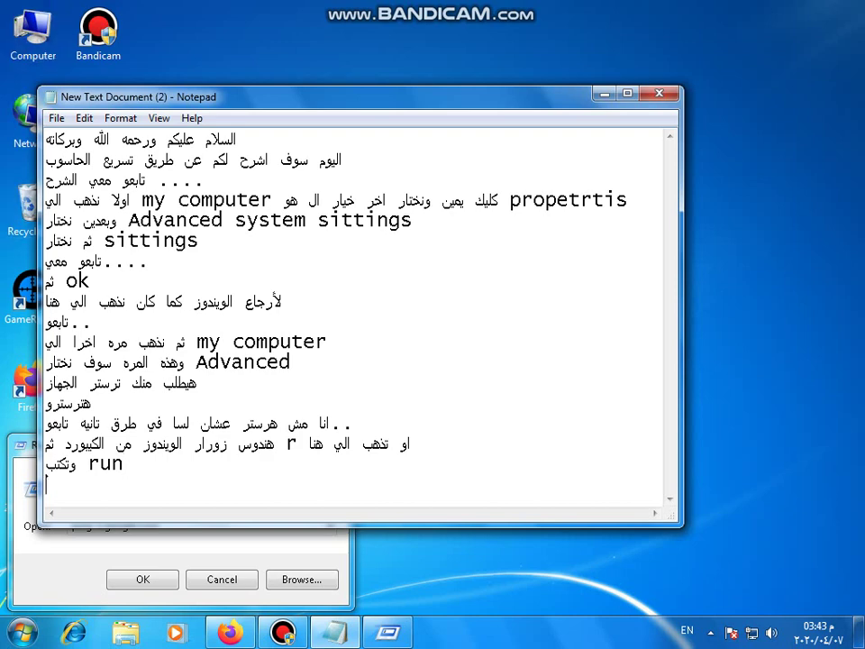
# - Add the lines "ثم نكتب" and "Temp" to the end of the notes
pyautogui.click(206, 544)
pyautogui.moveTo(164, 526); pyautogui.dragTo(69, 527)
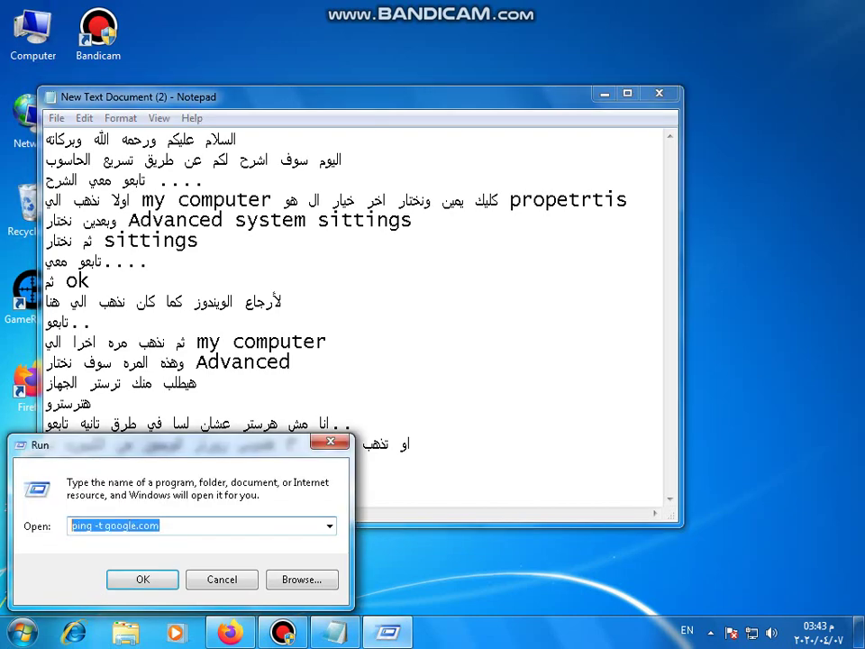
pyautogui.click(441, 443)
pyautogui.click(47, 484)
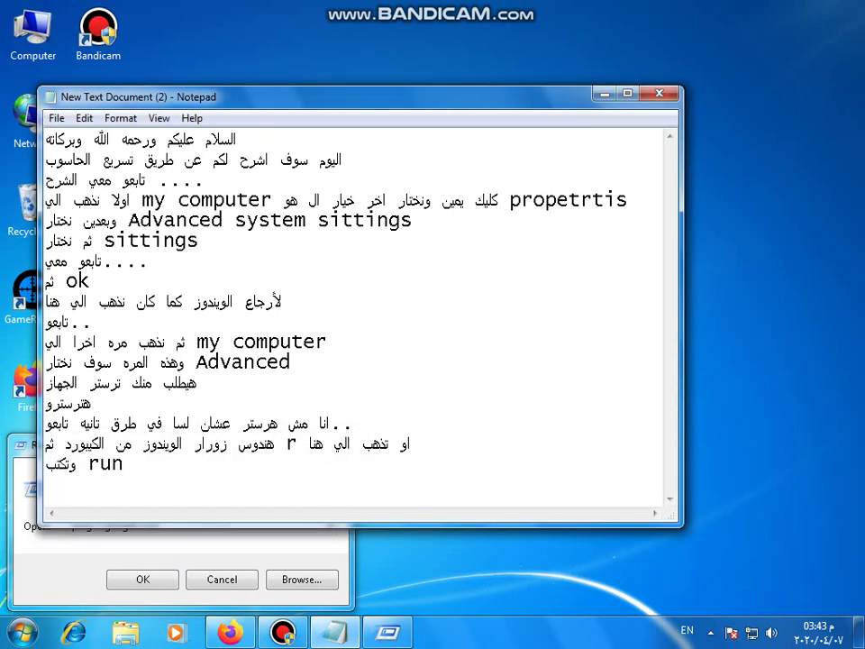
pyautogui.write('el')
pyautogui.press('BackSpace')
pyautogui.press('BackSpace')
pyautogui.hotkey('alt', 'shift')
pyautogui.write('ثمم نكتب')
pyautogui.press('Return')
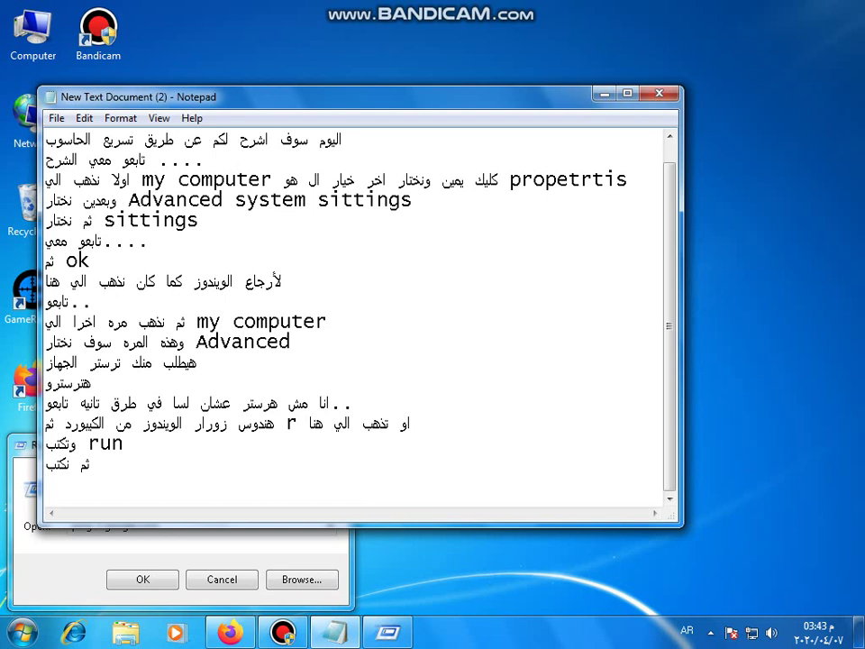
pyautogui.write('ف')
pyautogui.press('BackSpace')
pyautogui.write('Temp')
# - Replace the existing command in the Run dialog with "Temp" and open the Windows Temp folder
pyautogui.press('super+r')
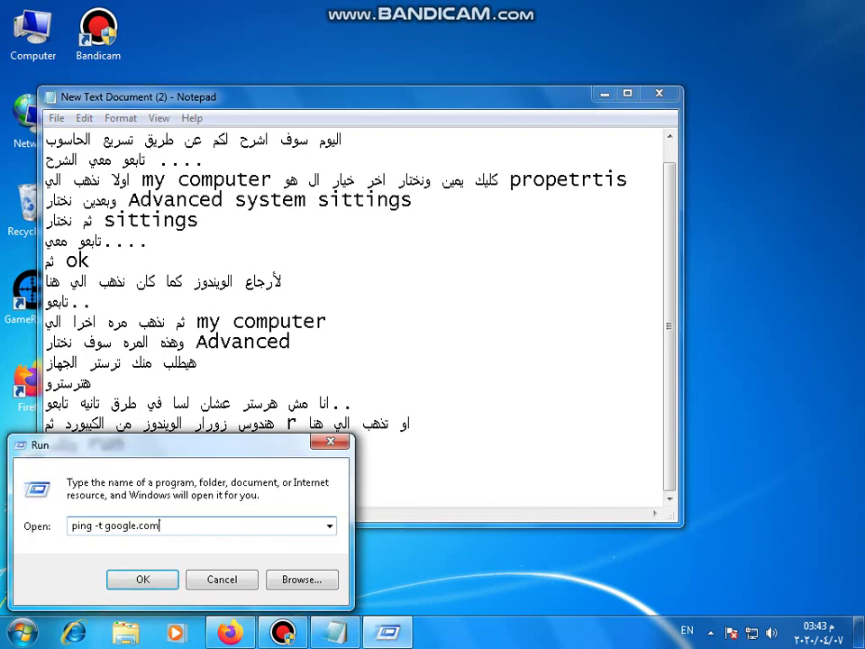
pyautogui.press('BackSpace')
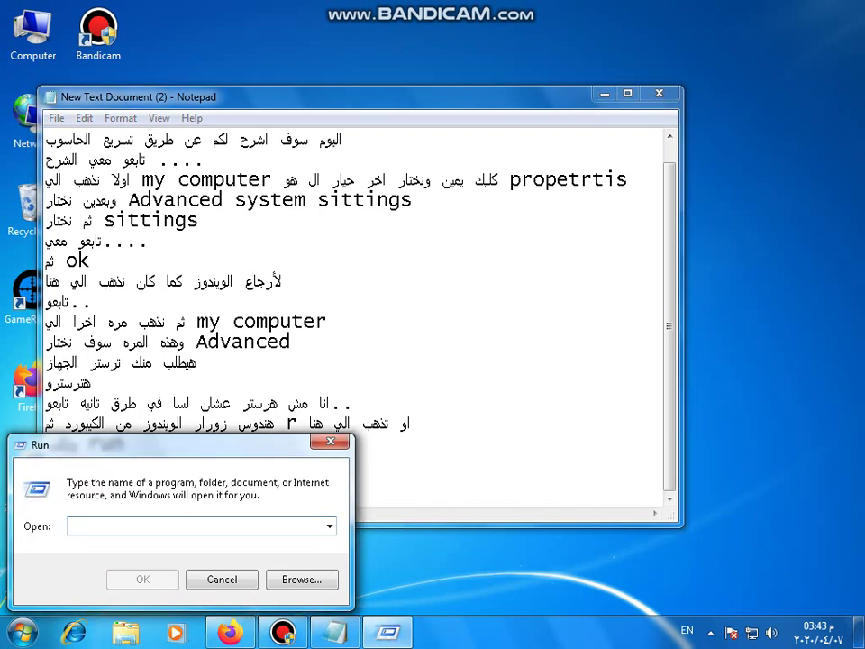
pyautogui.write('Temp')
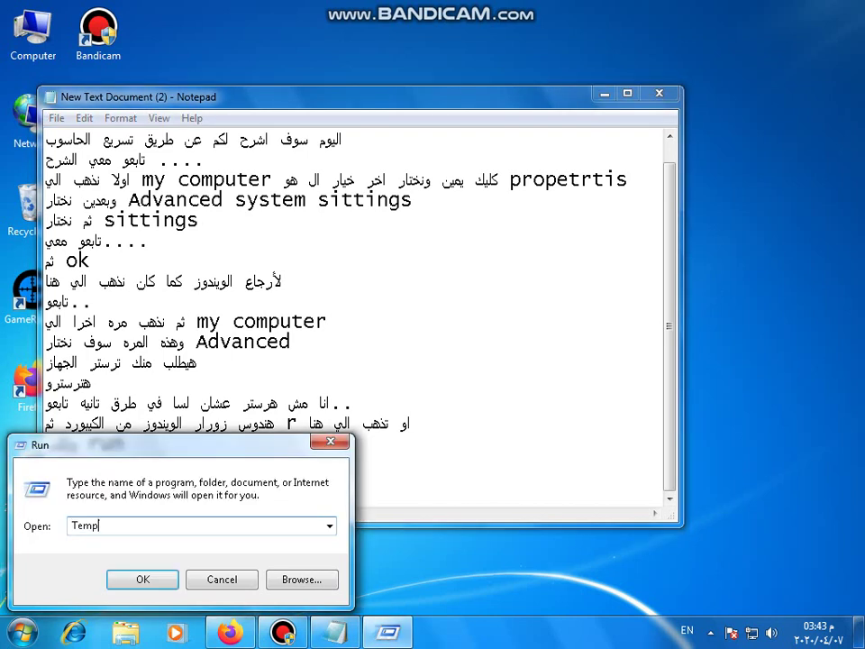
pyautogui.press('Return')
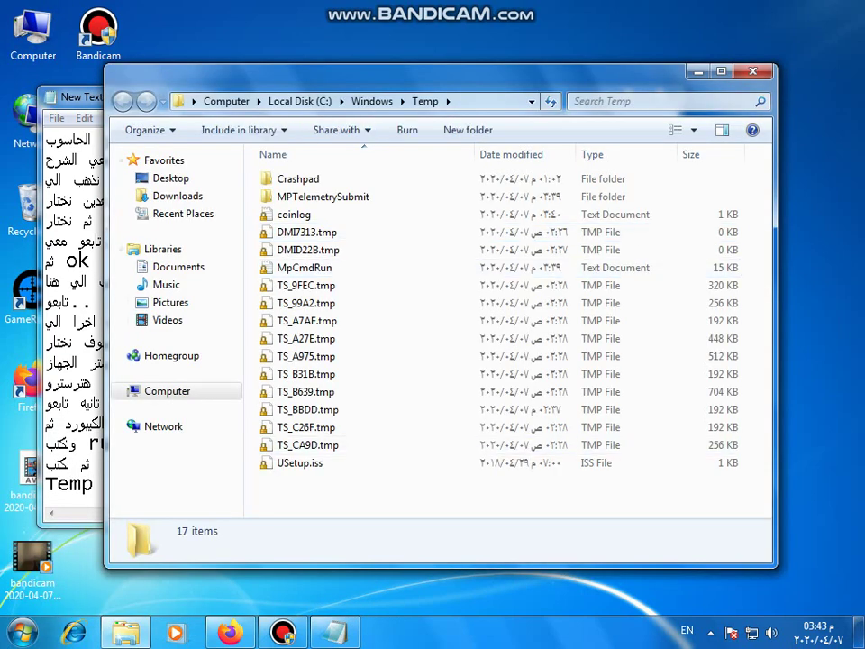
# - Write "وهنمسح كل ال جواه" on a new line below "Temp" in the notes
pyautogui.click(88, 484)
pyautogui.press('Return')
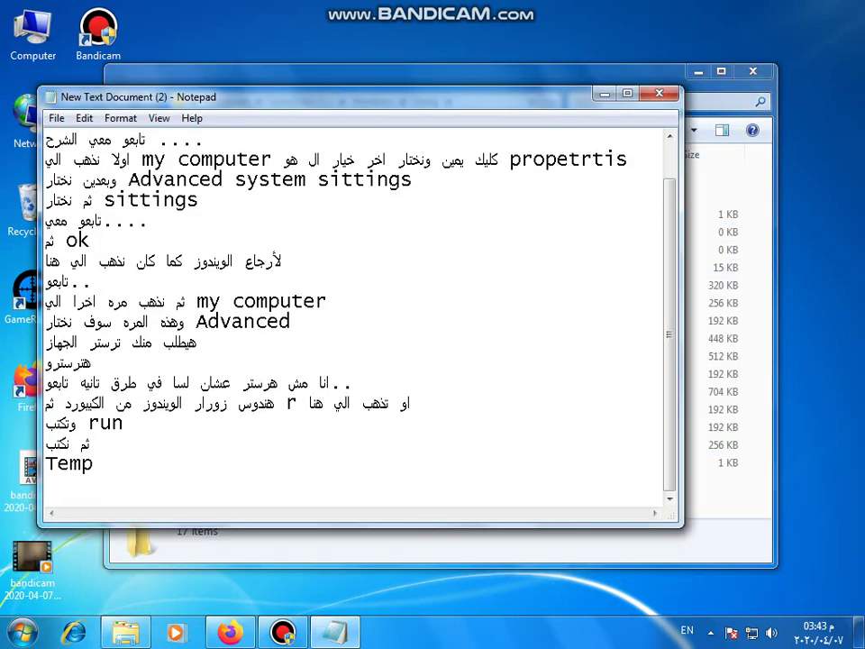
pyautogui.hotkey('alt', 'shift')
pyautogui.write('وهنمسح كل ')
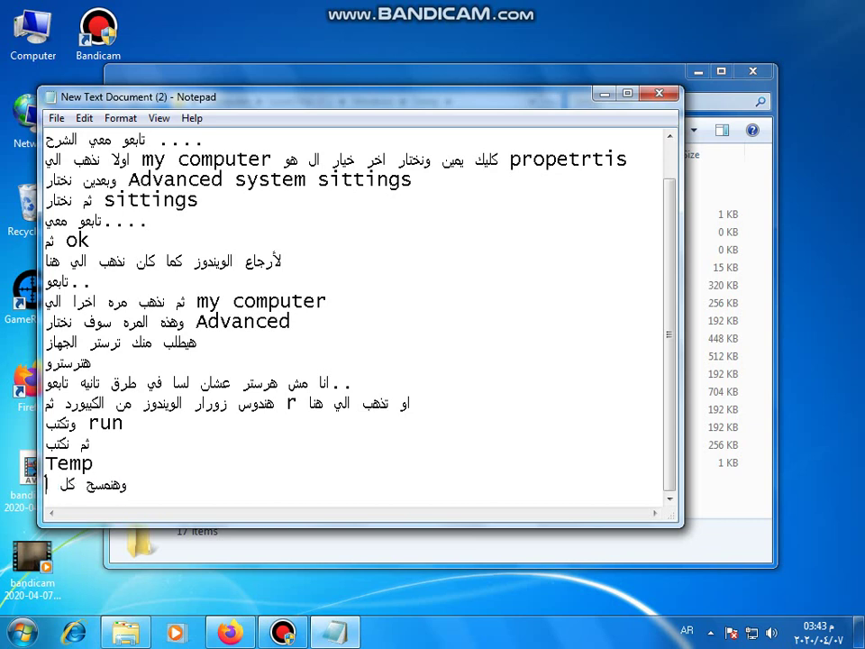
pyautogui.write('ال جواه')
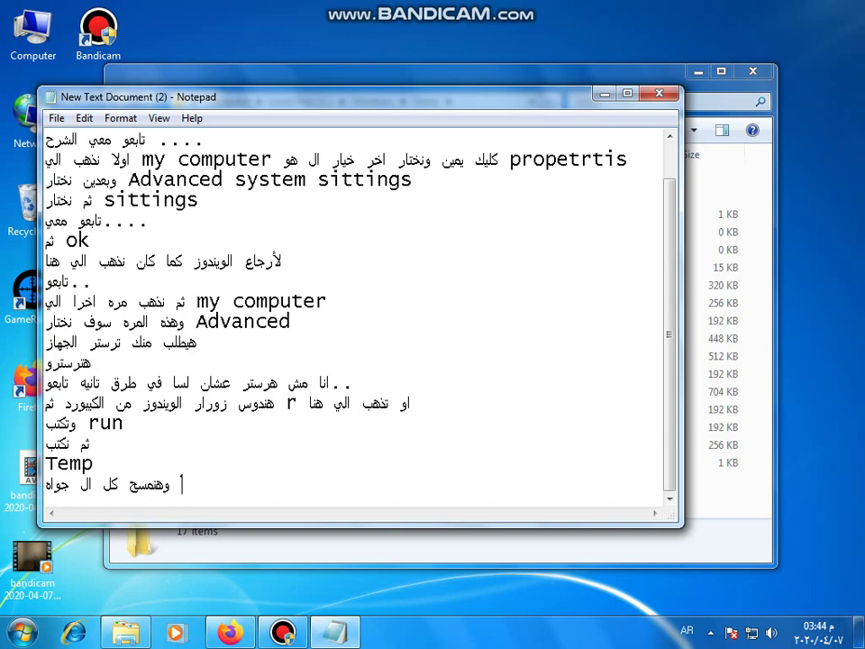
# - Permanently delete everything in the Windows Temp folder and close its window
pyautogui.hotkey('alt', 'Tab')
pyautogui.hotkey('ctrl', 'a')
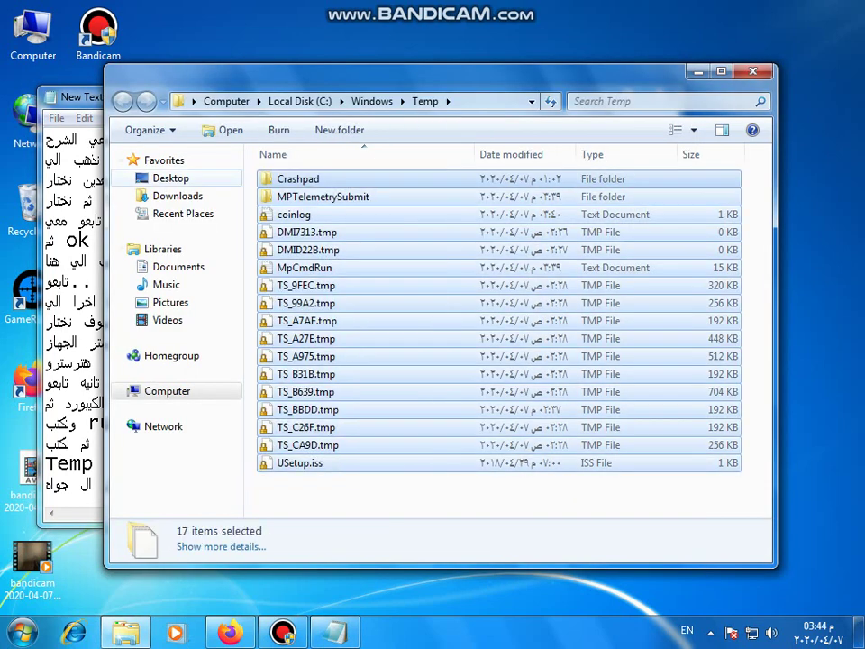
pyautogui.hotkey('shift', 'Delete')
pyautogui.press('Return')
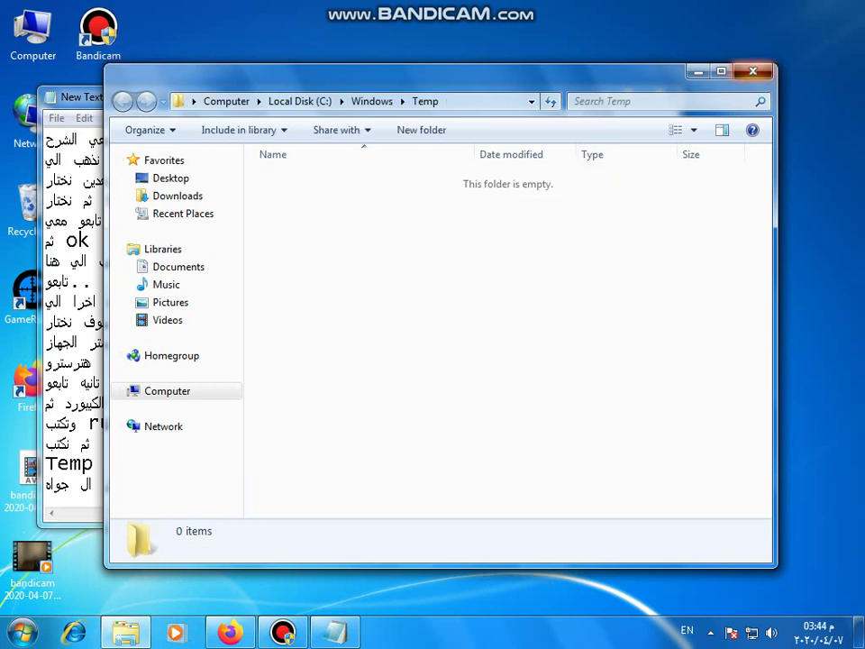
pyautogui.hotkey('alt', 'F4')
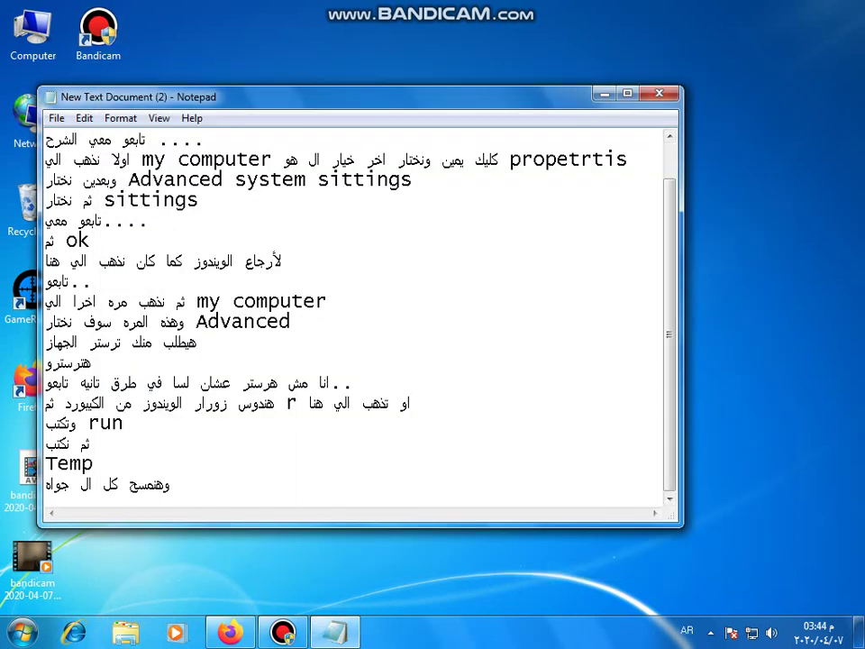
# - Add the line "ثم نكرر ونكتب run" to the Notepad notes
pyautogui.press('Return')
pyautogui.write('ثم ')
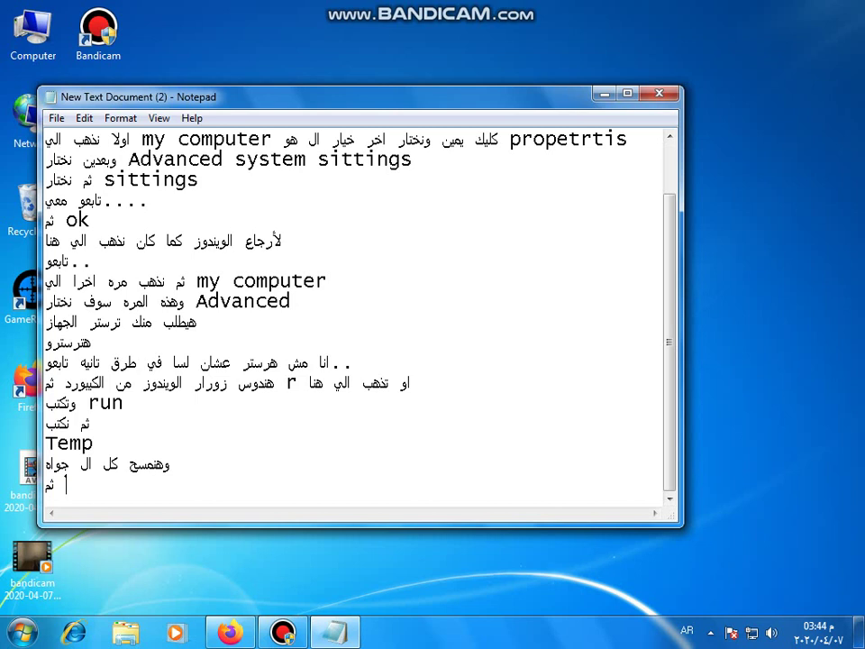
pyautogui.write('نكت')
pyautogui.press('BackSpace')
pyautogui.press('BackSpace')
pyautogui.press('BackSpace')
pyautogui.write('كرر ونكتب')
pyautogui.hotkey('alt', 'shift')
pyautogui.write('run')
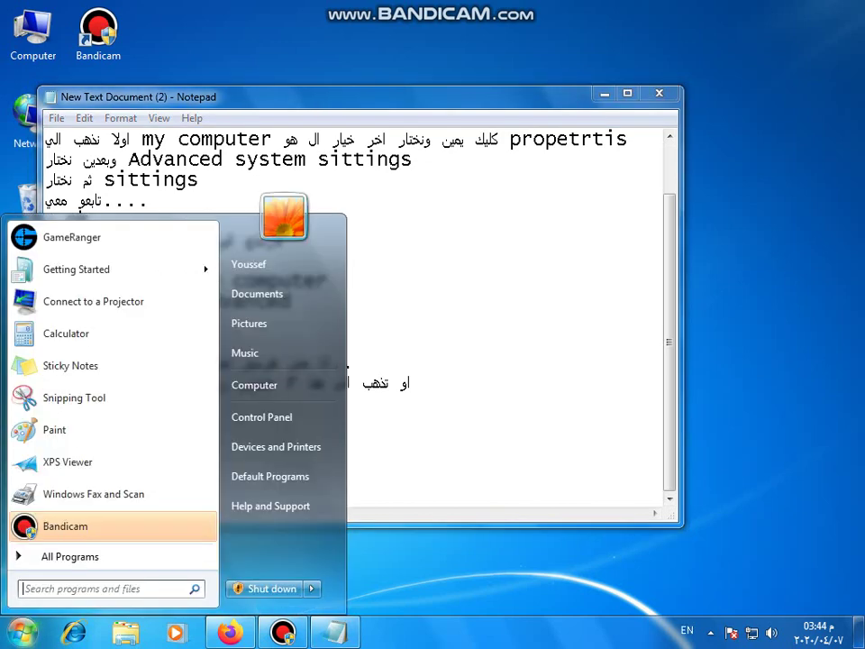
# - Reopen the Run dialog by searching Windows programs for "run" again
pyautogui.press('super')
pyautogui.write('r')
pyautogui.press('BackSpace')
pyautogui.write('run')
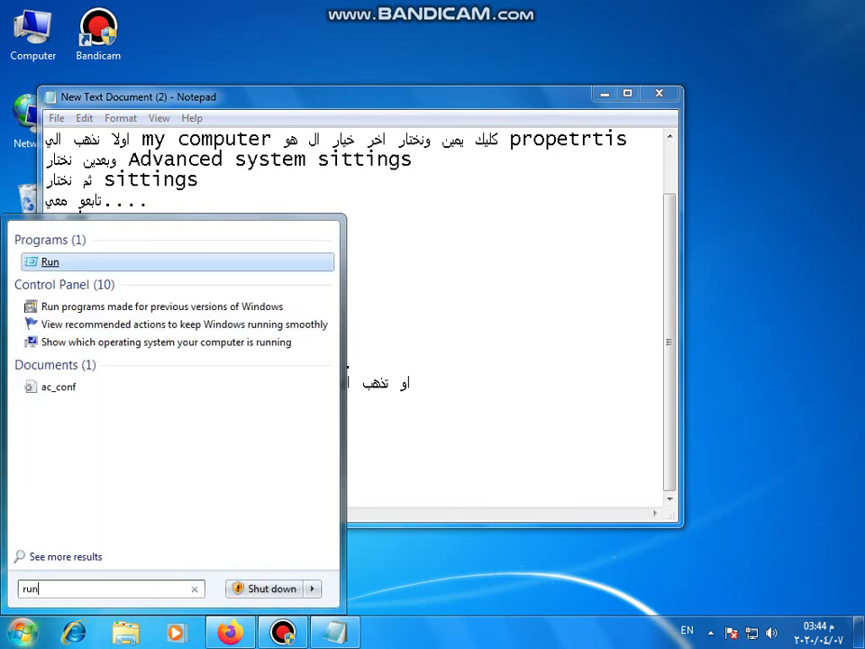
pyautogui.press('Return')
# - Return to the notes and add the line "ونكتب %temp%" at the end
pyautogui.click(100, 423)
pyautogui.click(191, 485)
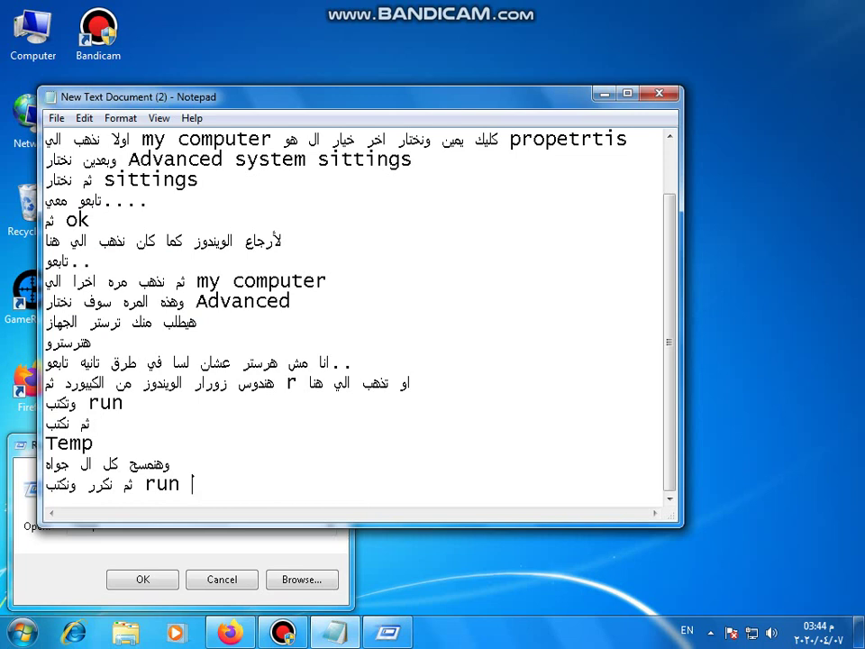
pyautogui.press('Return')
pyautogui.hotkey('alt', 'shift')
pyautogui.write('ون')
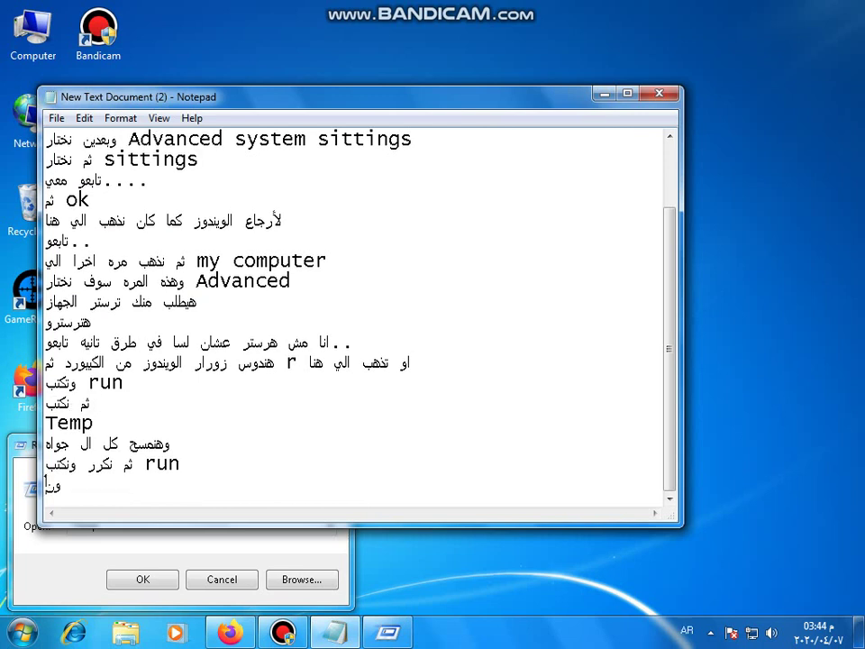
pyautogui.write('كتب')
pyautogui.hotkey('alt', 'shift')
pyautogui.write('%')
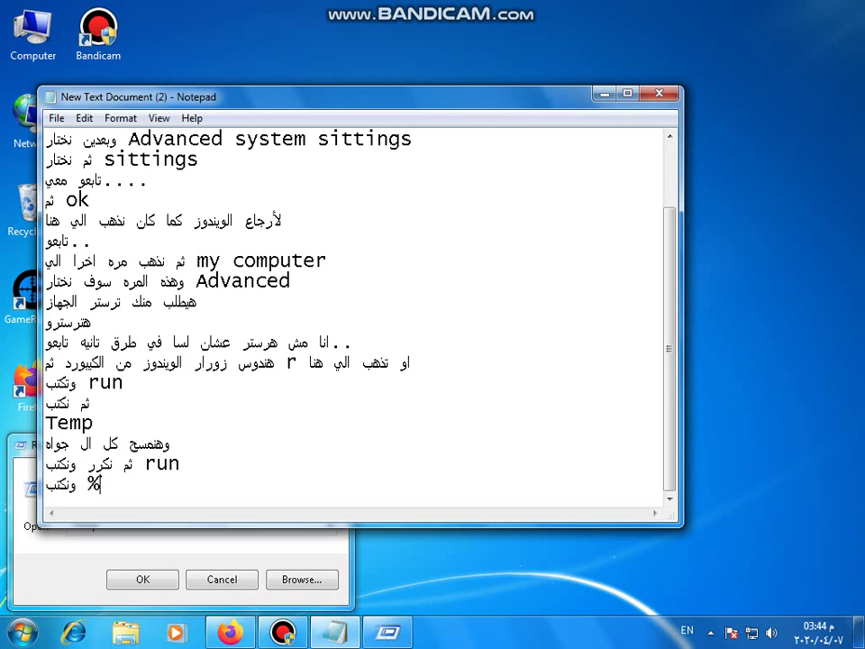
pyautogui.write('temp%')
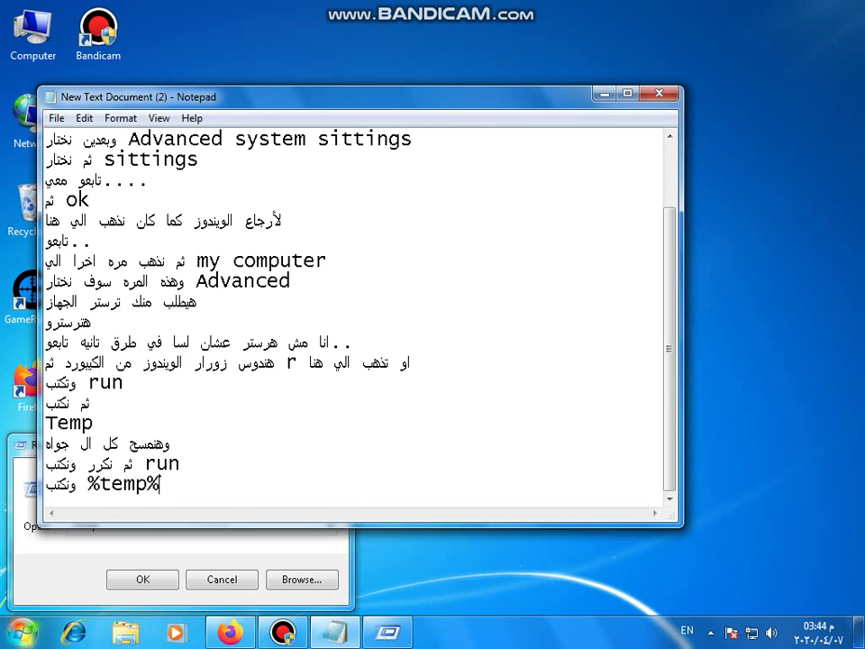
# - Copy "%temp%" from the notes and paste it into the Run dialog in place of the existing command
pyautogui.moveTo(89, 484); pyautogui.dragTo(162, 484)
pyautogui.rightClick(184, 478)
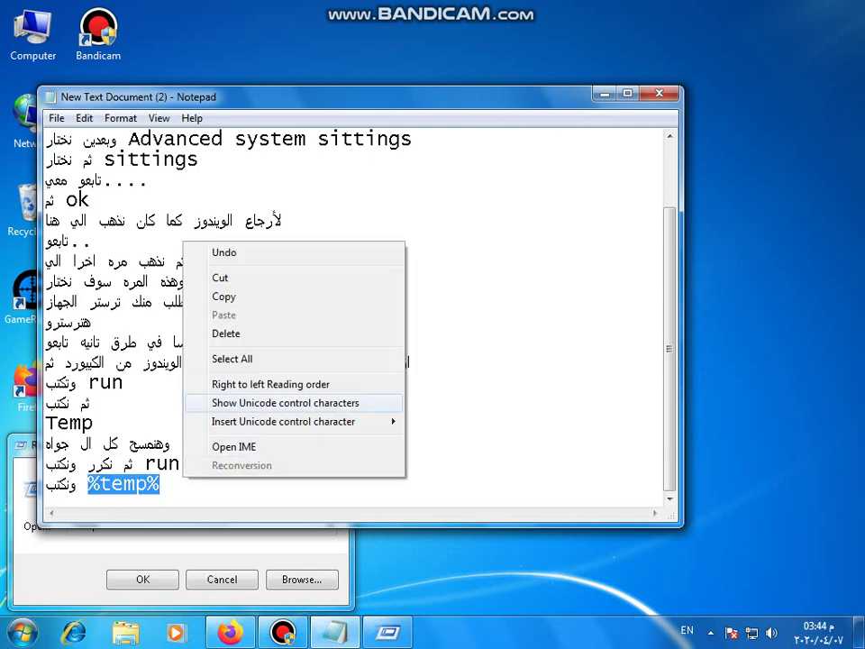
pyautogui.click(221, 296)
pyautogui.press('super+r')
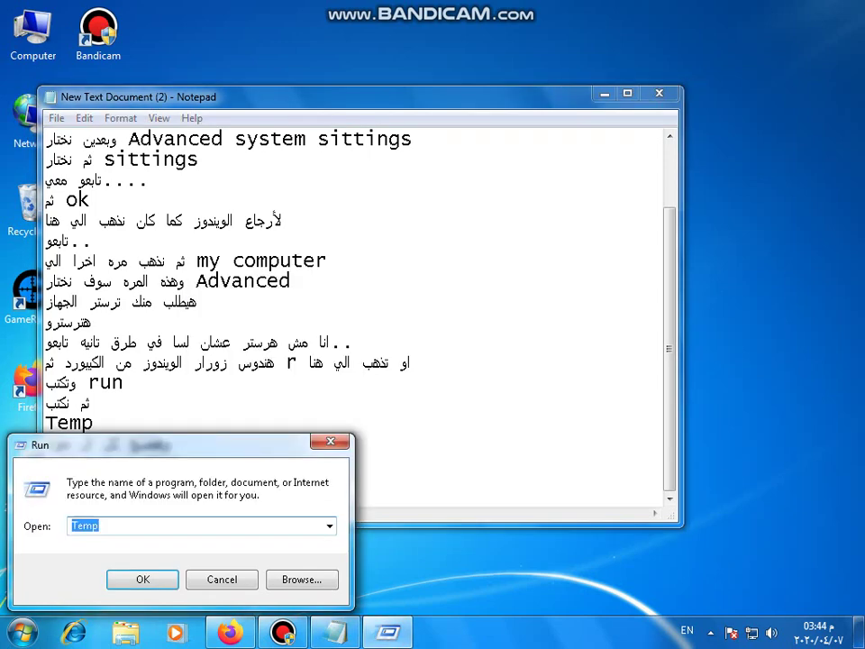
pyautogui.rightClick(151, 525)
pyautogui.click(193, 367)
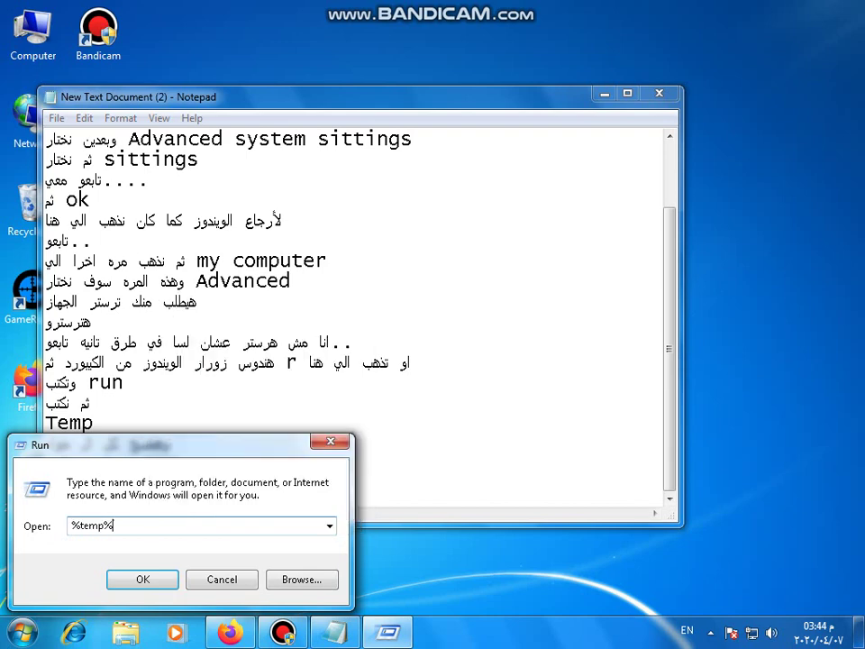
# - Run the %temp% command to open the user's Temp folder and select everything inside it
pyautogui.press('Return')
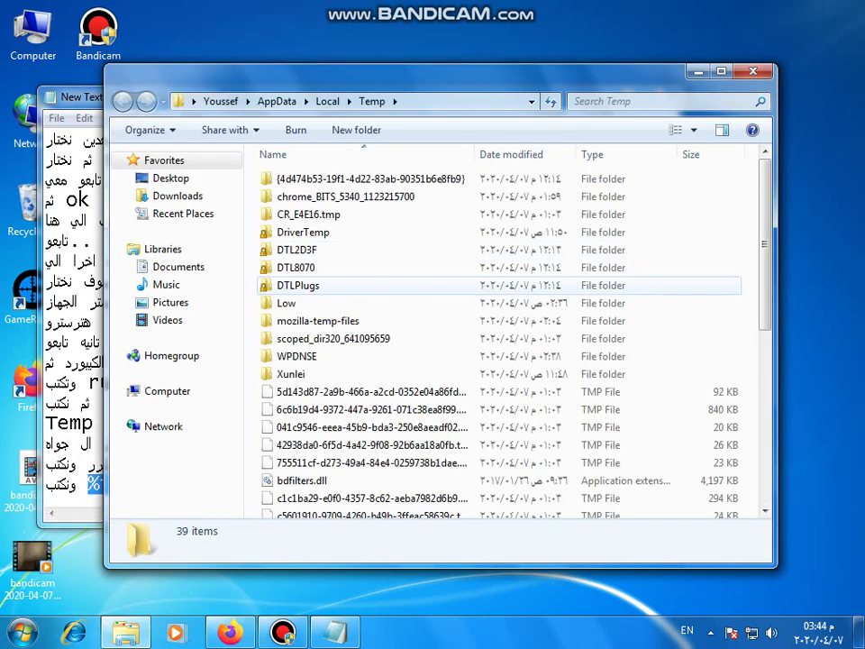
pyautogui.hotkey('ctrl', 'a')
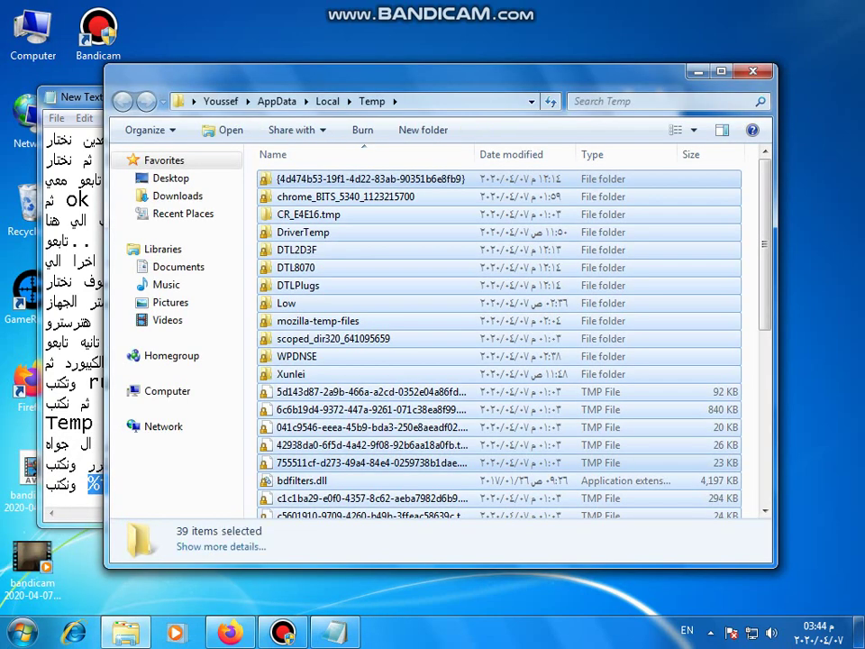
# - Return to the Notepad notes and add the line "ونمسح برضو" at the end
pyautogui.hotkey('alt', 'Tab')
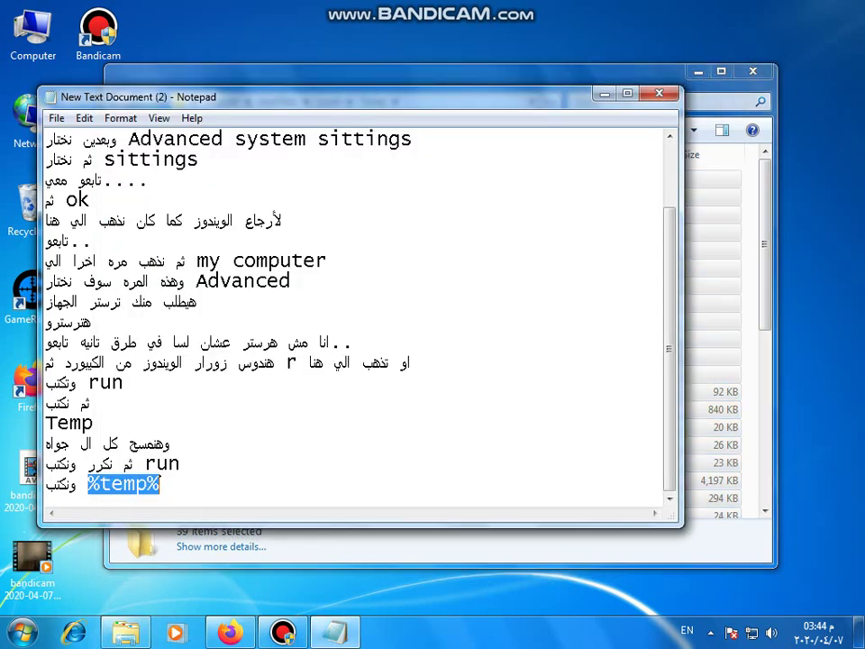
pyautogui.click(162, 485)
pyautogui.press('Return')
pyautogui.write('d')
pyautogui.press('BackSpace')
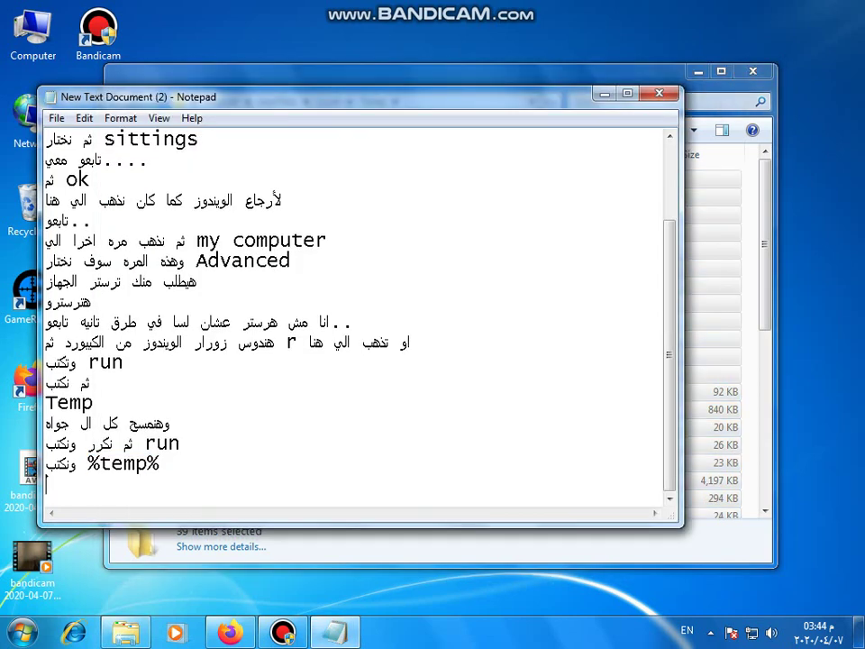
pyautogui.hotkey('alt', 'shift')
pyautogui.write('ونمسح برضو')
# - Switch back to the Temp folder window and delete all the selected items
pyautogui.hotkey('alt', 'Tab')
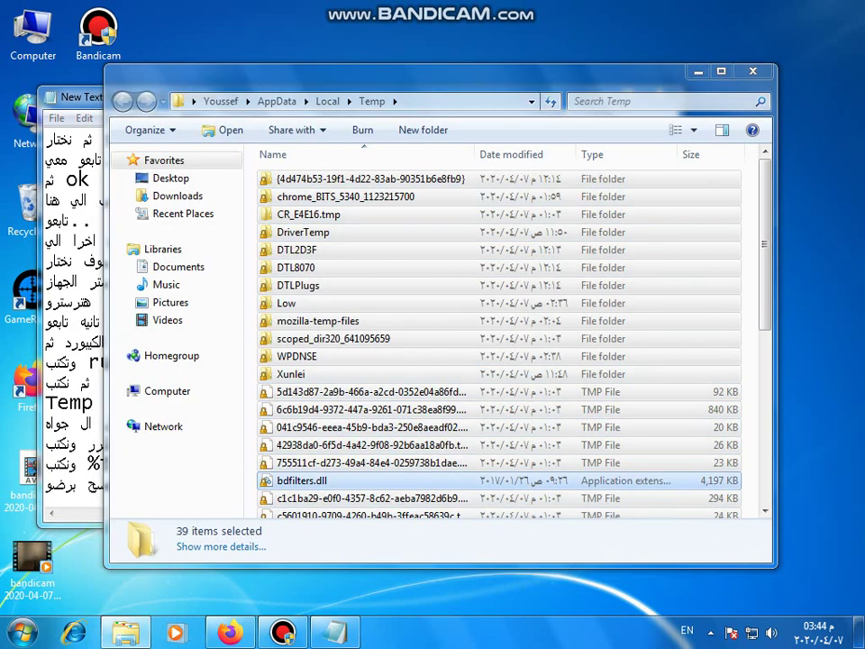
pyautogui.press('Delete')
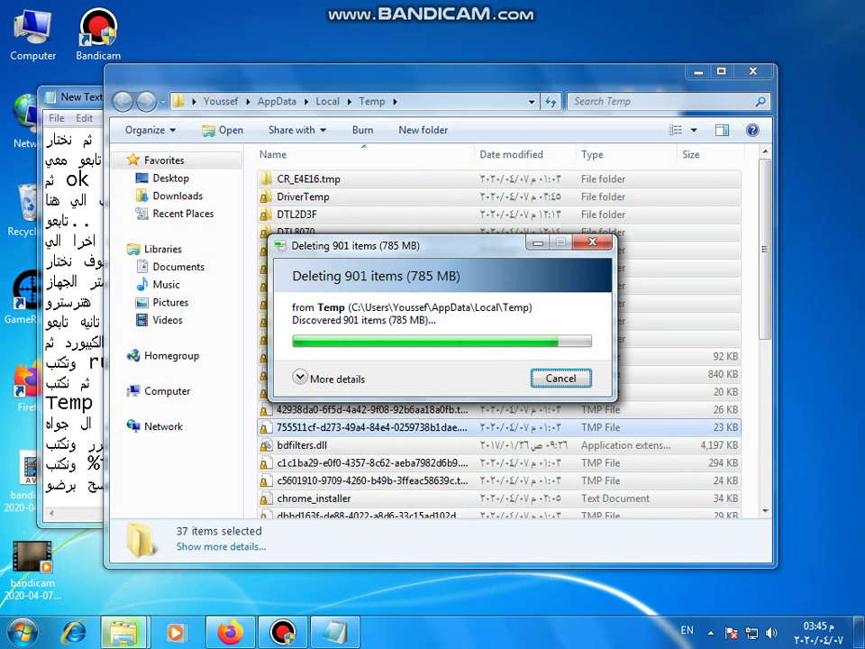
# - Add the line "في حجات مش هتتمسح عادي" to the Notepad notes and start a new line below it
pyautogui.hotkey('alt', 'Tab')
pyautogui.press('Return')
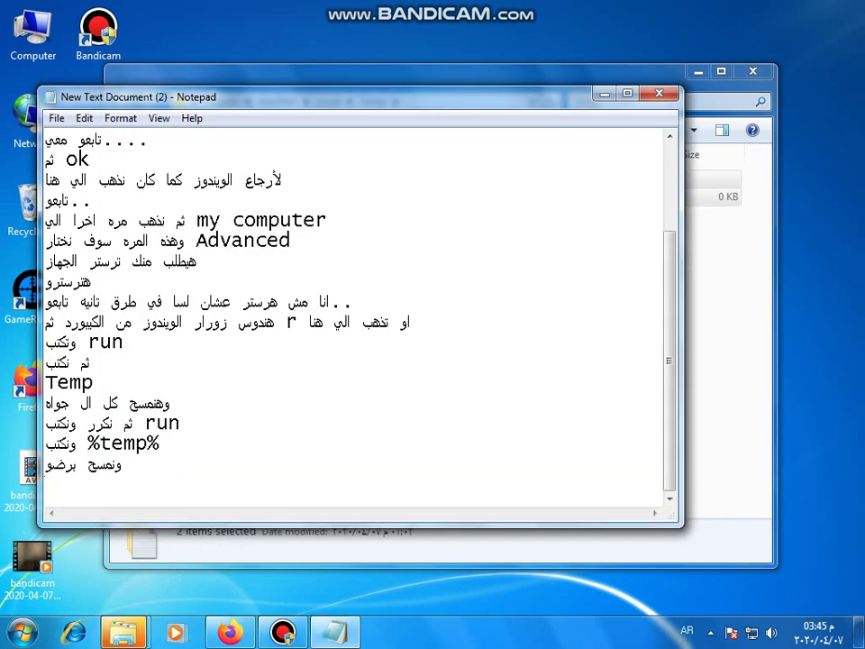
pyautogui.write('ف ي')
pyautogui.write(' حجات مش ')
pyautogui.write('هتتم')
pyautogui.write('سح عادي')
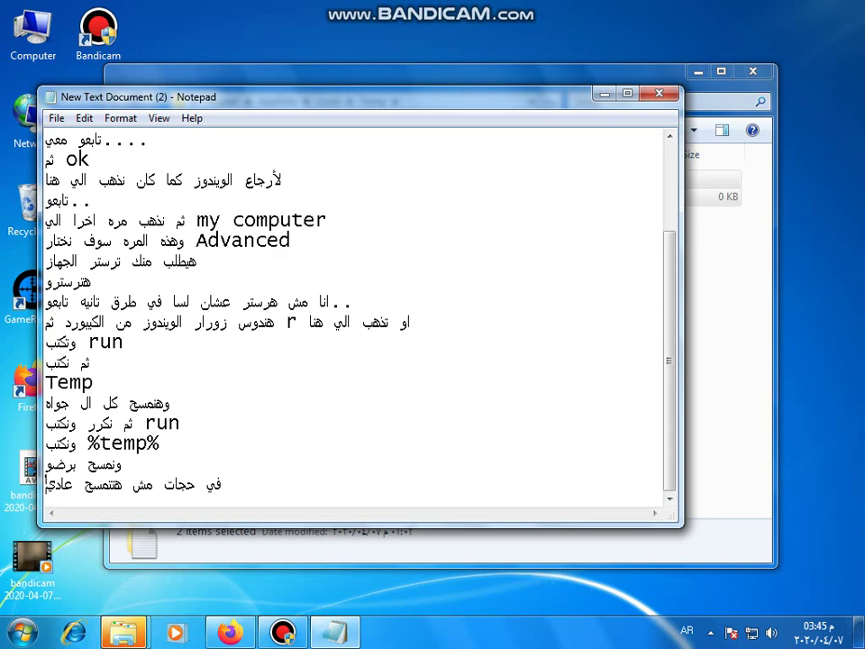
pyautogui.press('Return')
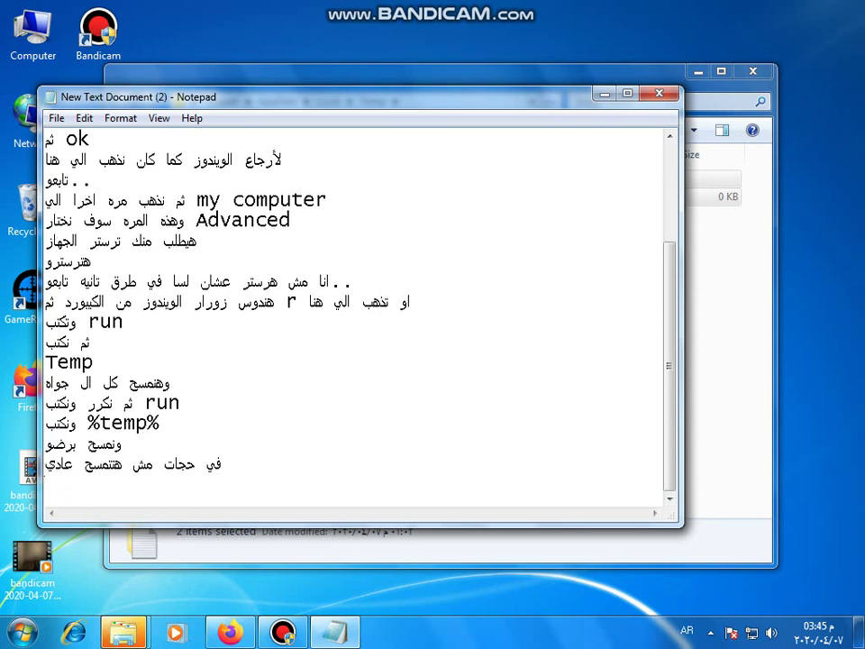
# - Minimize the notes, skip all files in use during the deletion, and close the Temp folder window
pyautogui.click(605, 94)
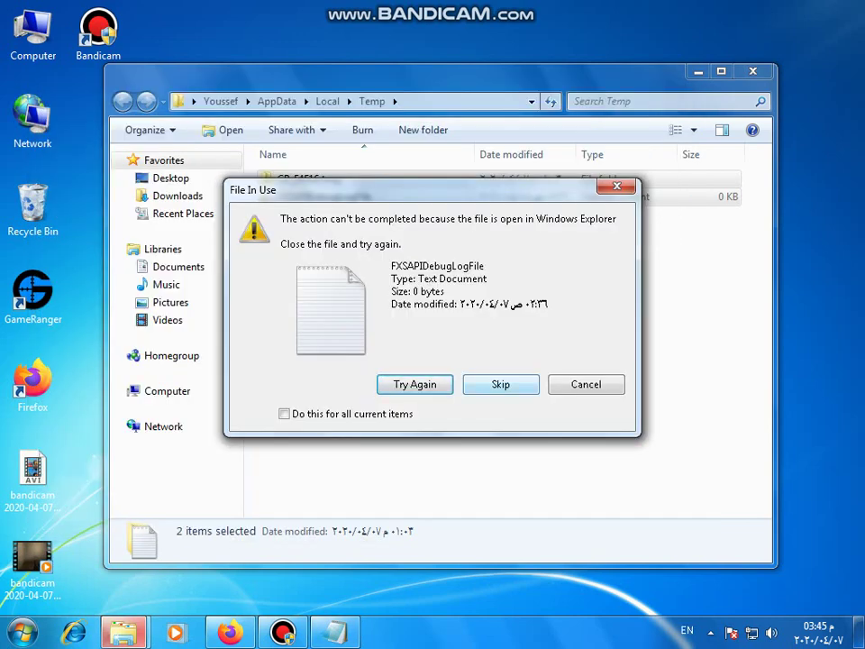
pyautogui.click(285, 414)
pyautogui.click(501, 385)
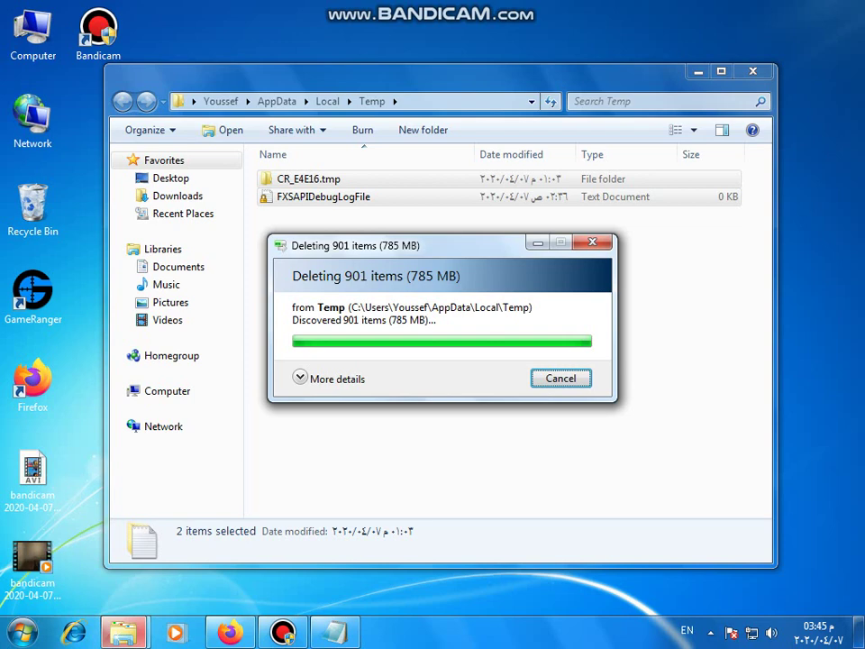
pyautogui.hotkey('alt', 'F4')
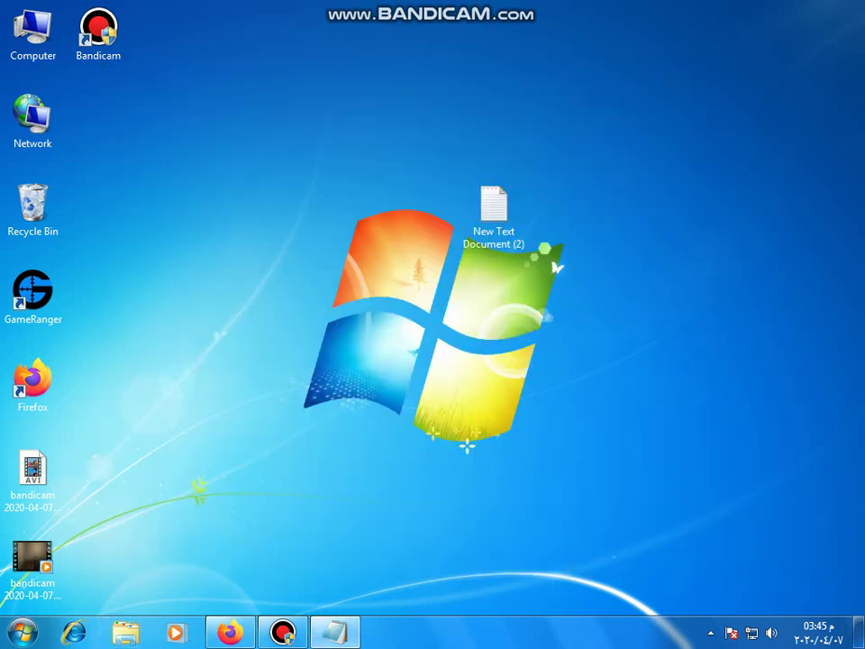
# - Restore the Notepad notes and add the line "وبعدين هنكرر ونكتب run" at the end
pyautogui.click(335, 631)
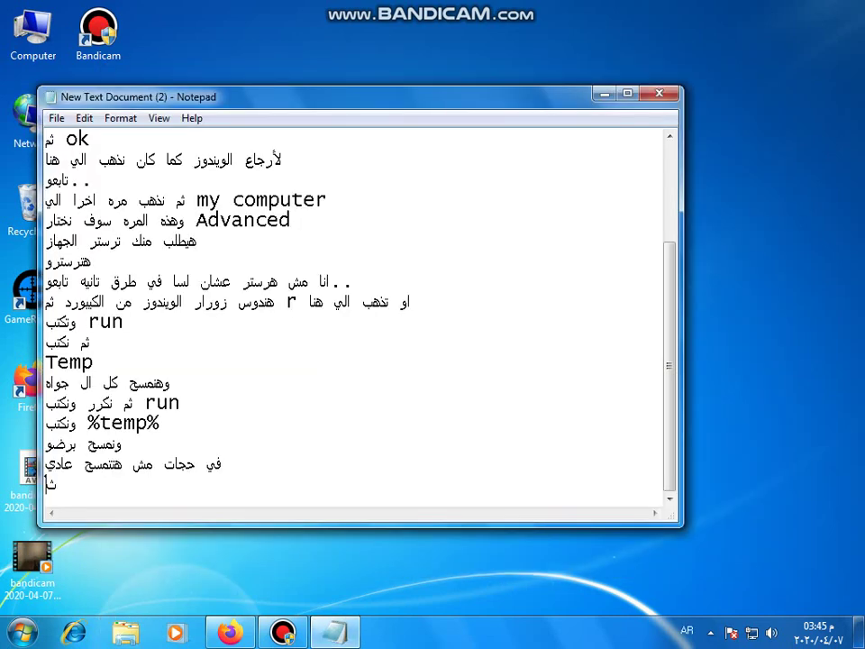
pyautogui.press('BackSpace')
pyautogui.write('وبعدين هنكرر ونكتب')
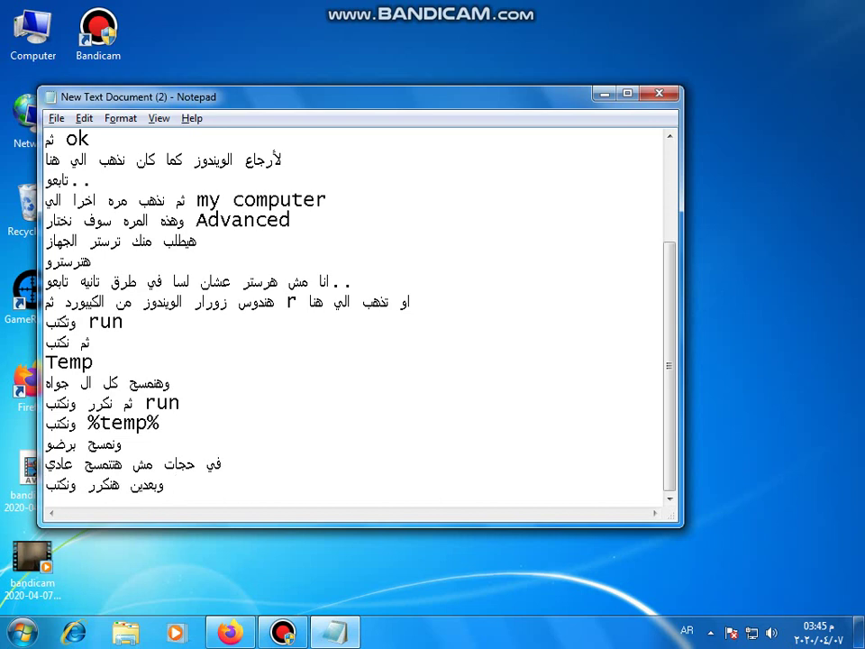
pyautogui.hotkey('alt', 'shift')
pyautogui.write('run')
# - Reopen the Run dialog by searching Windows programs for "run"
pyautogui.press('super')
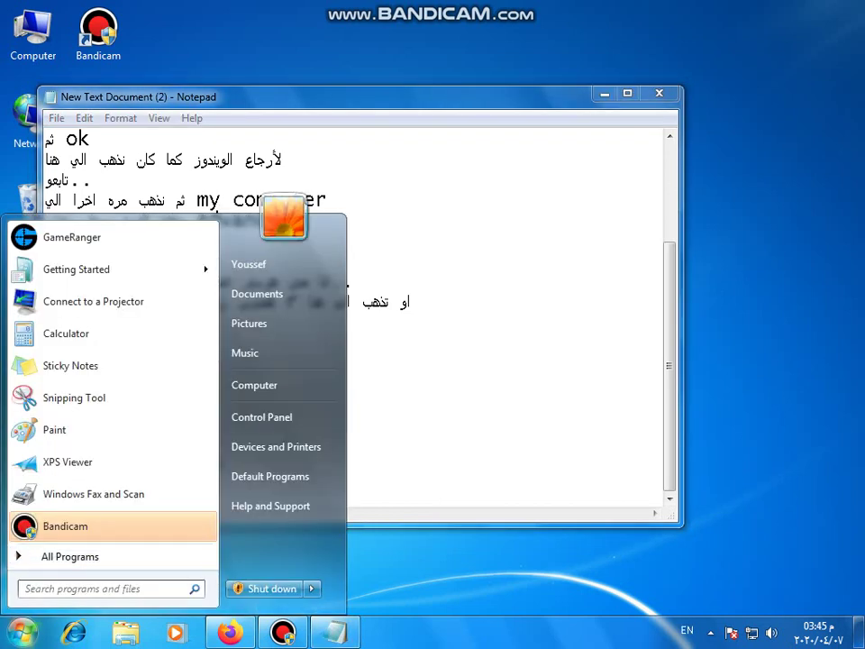
pyautogui.write('run')
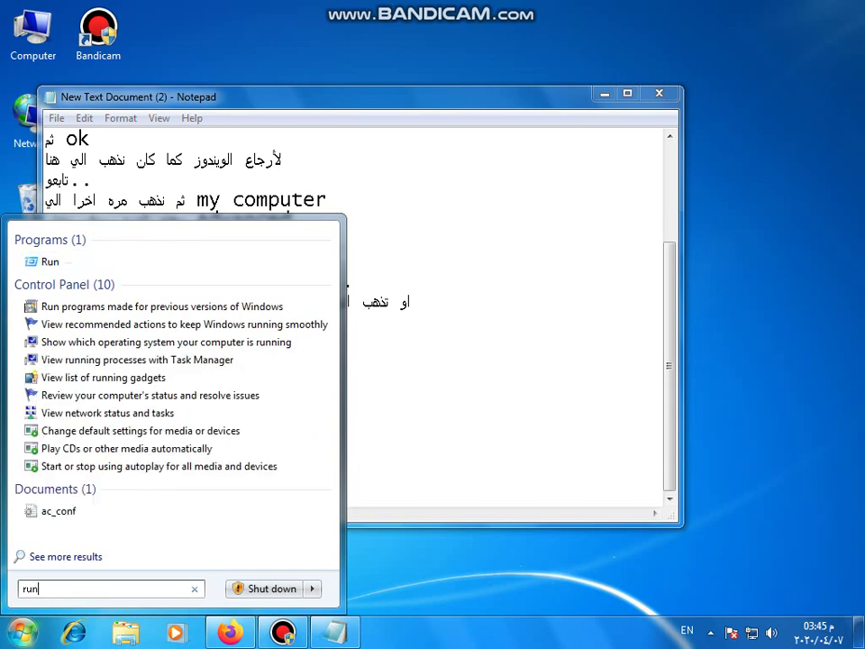
pyautogui.press('Return')
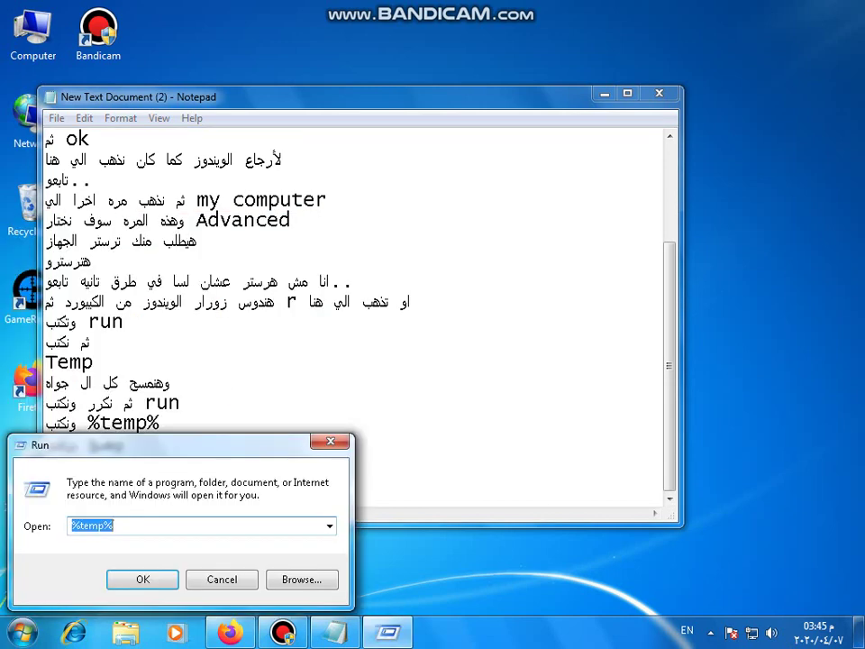
# - Go back to the notes and add the line "ونكتب prefetch" at the end
pyautogui.click(182, 382)
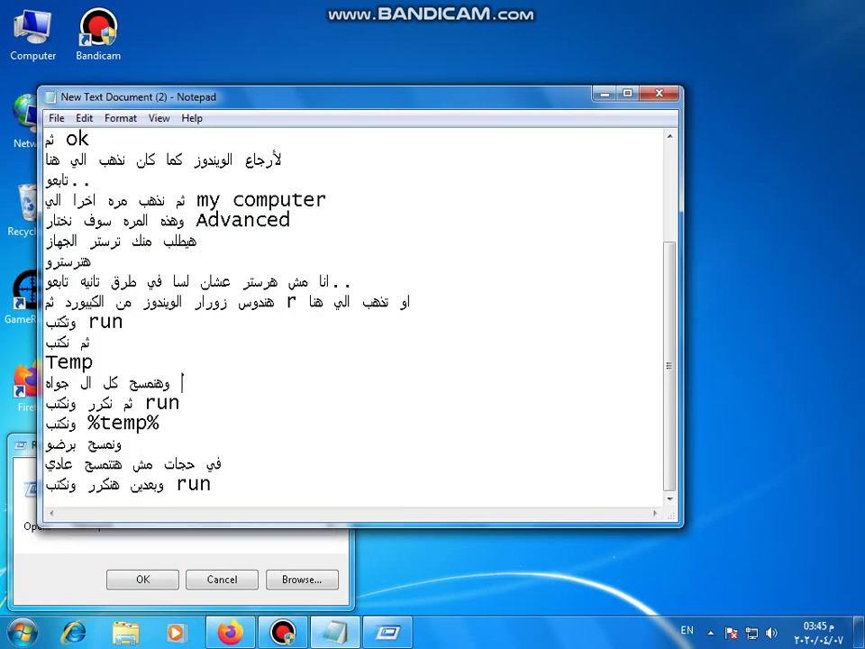
pyautogui.press('Return')
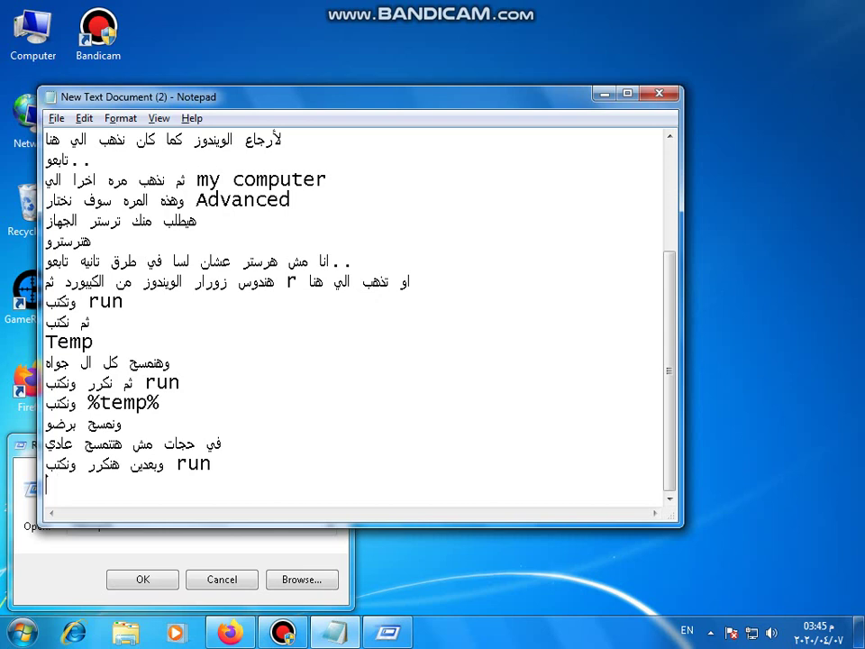
pyautogui.hotkey('alt', 'shift')
pyautogui.write('ونكتب')
pyautogui.hotkey('alt', 'shift')
pyautogui.write('prefetch')
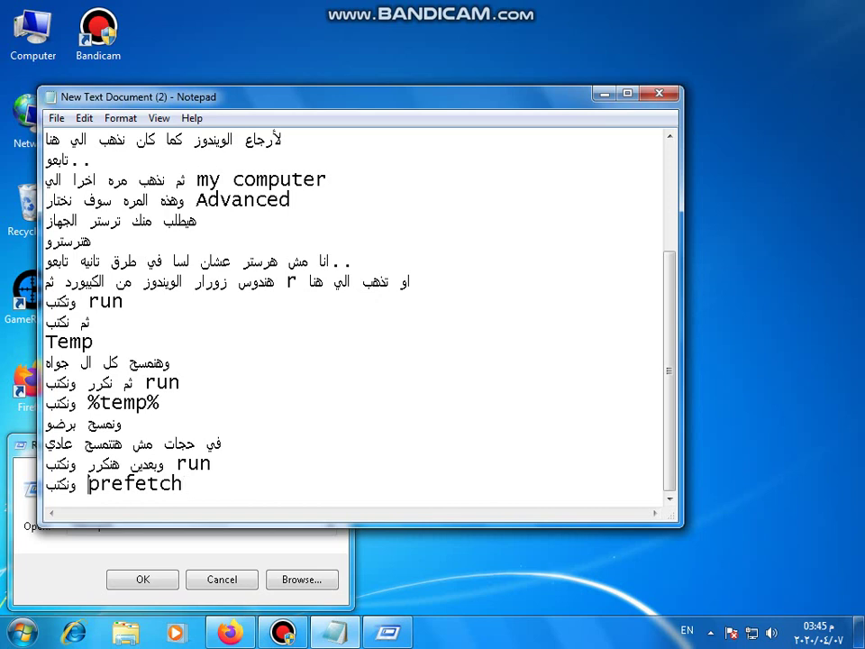
# - Copy "prefetch" from the notes into the Run dialog in place of the existing command and run it to open the Prefetch folder
pyautogui.moveTo(88, 483); pyautogui.dragTo(183, 483)
pyautogui.rightClick(183, 485)
pyautogui.click(218, 309)
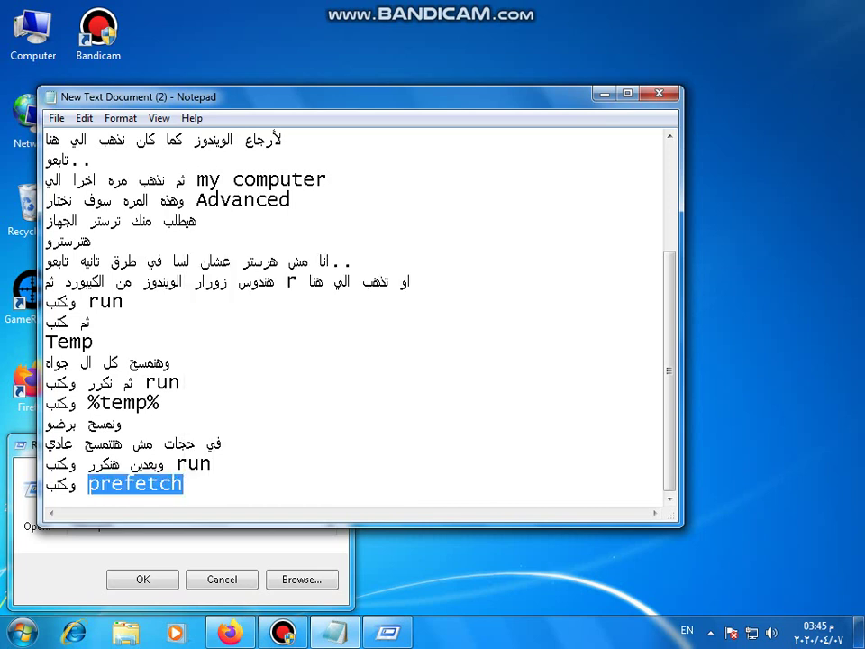
pyautogui.press('super+r')
pyautogui.rightClick(189, 525)
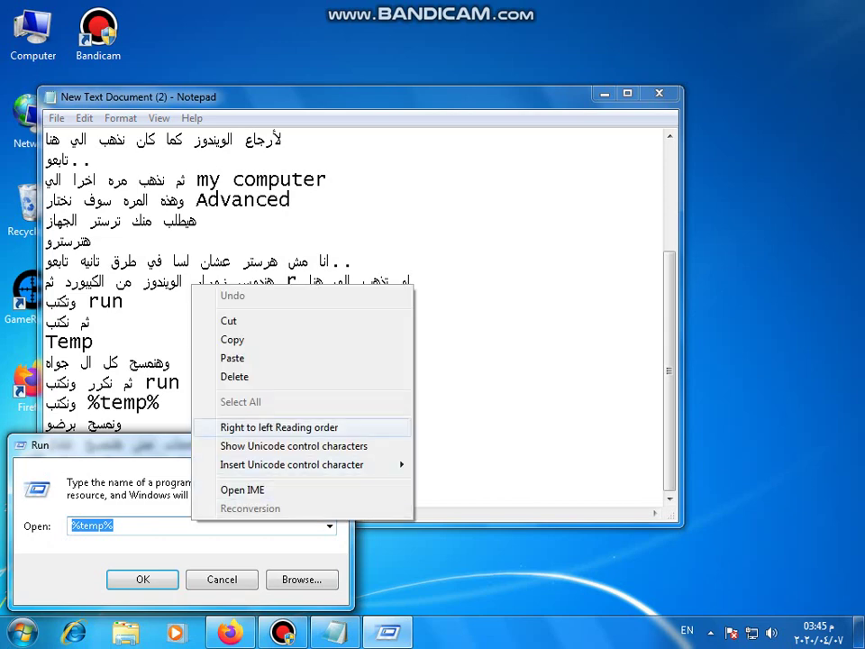
pyautogui.click(225, 357)
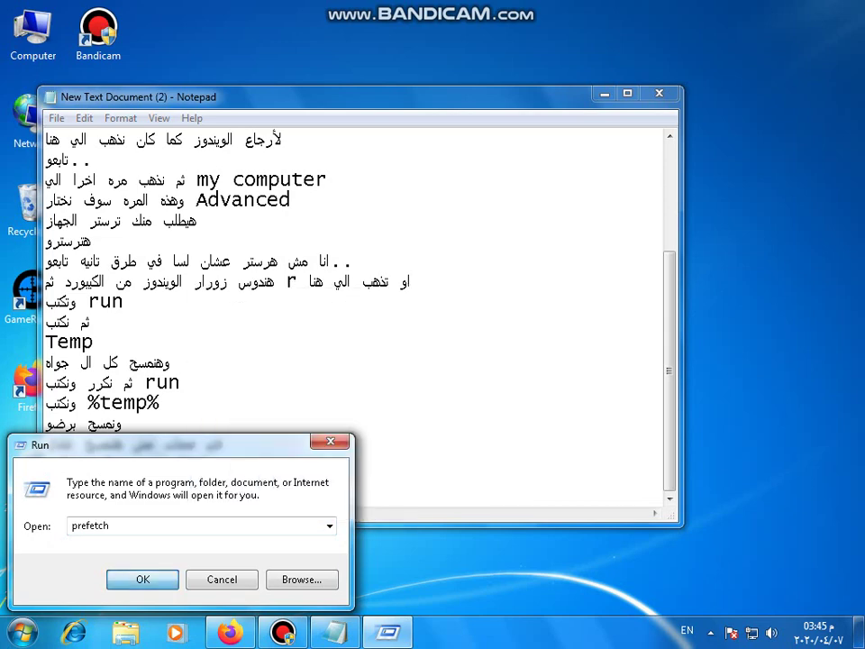
pyautogui.press('Return')
pyautogui.press('Return')
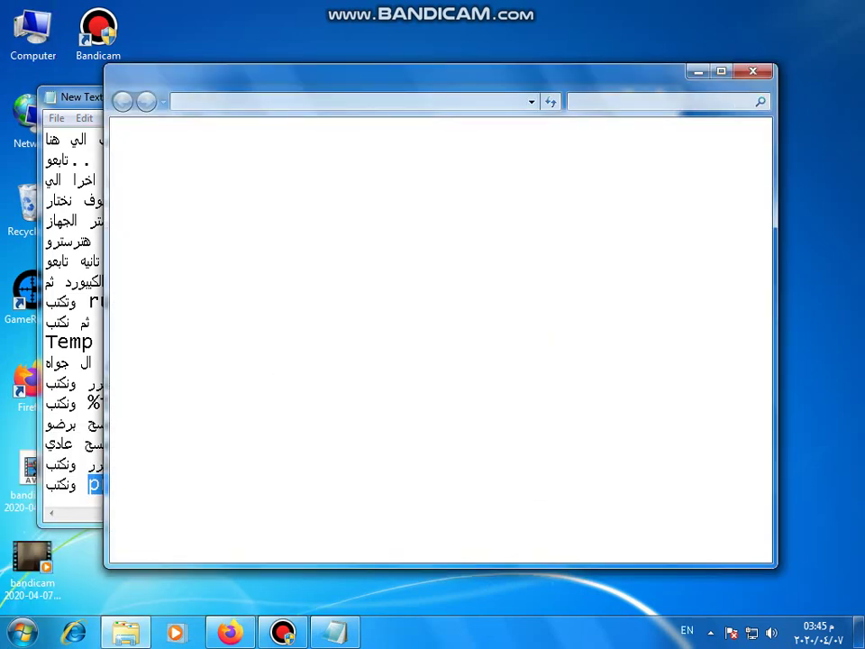
# - Add the line "الأوامر دي هسيبها تحت الفديو في الوصف" at the end of the Notepad notes
pyautogui.click(48, 485)
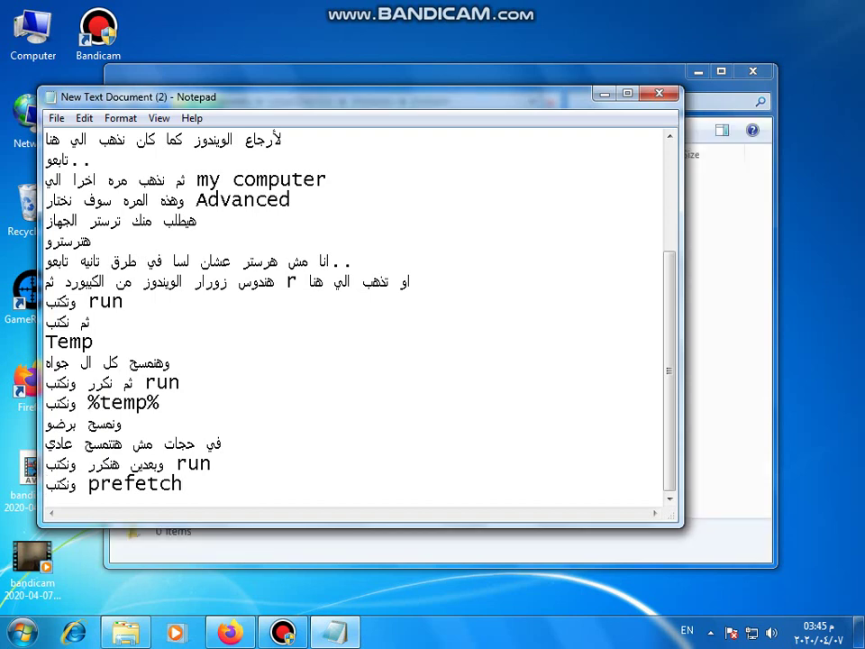
pyautogui.press('Return')
pyautogui.hotkey('alt', 'shift')
pyautogui.write('الا')
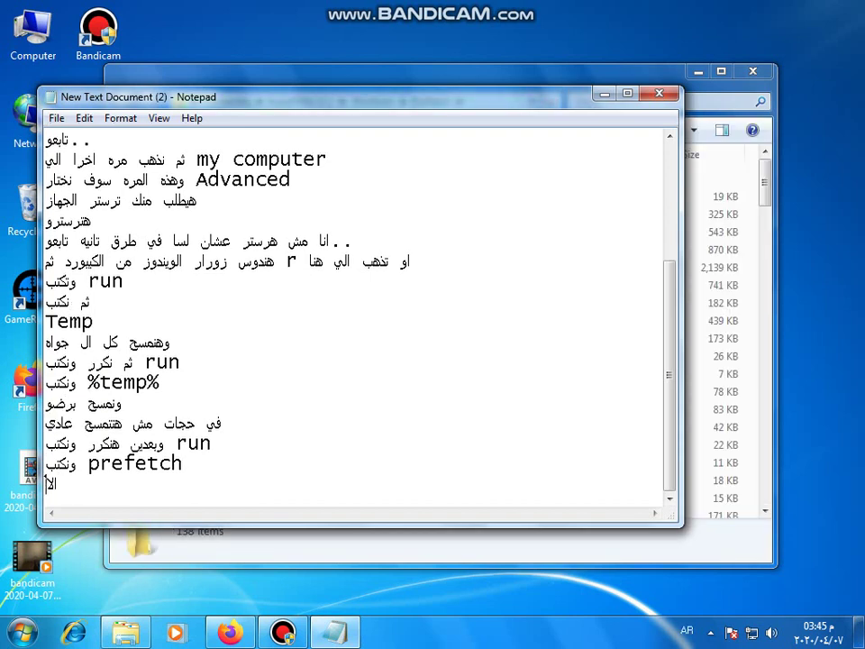
pyautogui.write('وامر')
pyautogui.press('BackSpace')
pyautogui.press('BackSpace')
pyautogui.press('BackSpace')
pyautogui.press('BackSpace')
pyautogui.press('BackSpace')
pyautogui.press('BackSpace')
pyautogui.write('أوامر دا')
pyautogui.press('BackSpace')
pyautogui.write('ي هس')
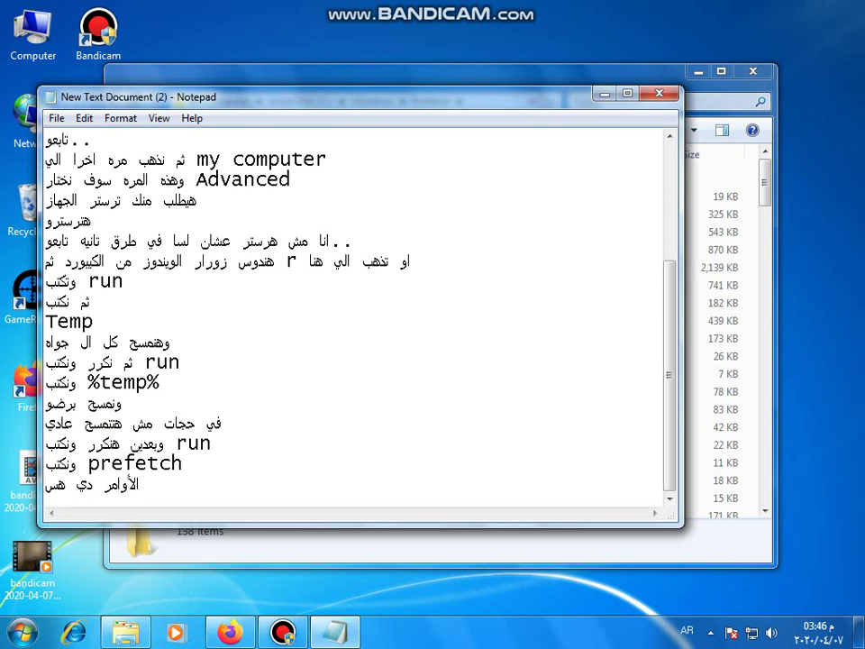
pyautogui.write('يبها تحت الف')
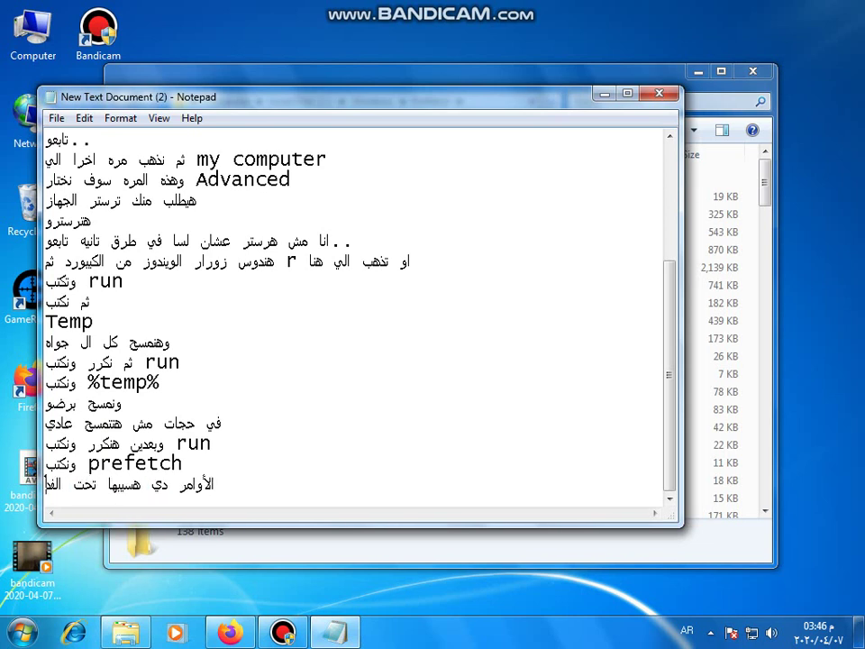
pyautogui.write('ديو في الوص')
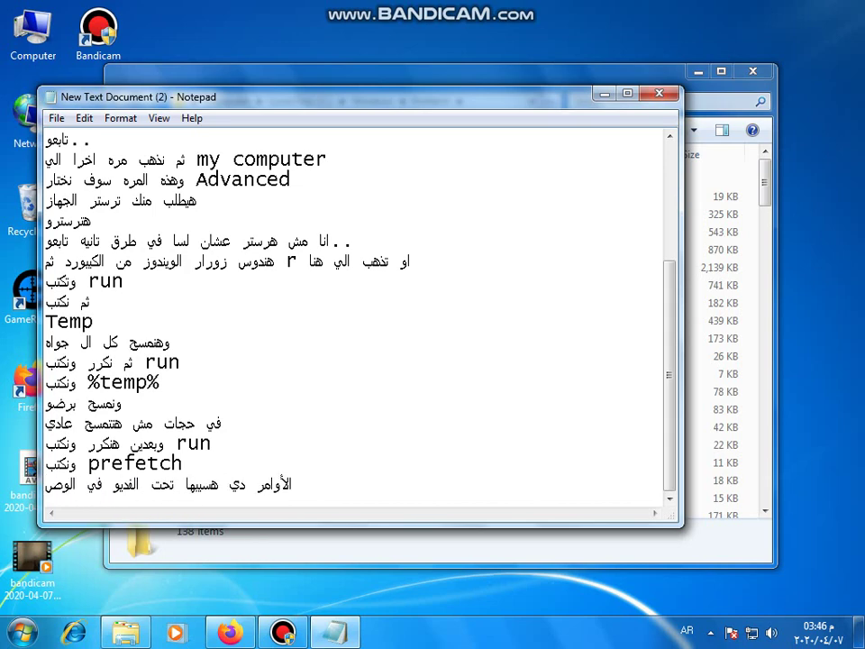
pyautogui.write('ف')
# - Delete all items in the Windows Prefetch folder and close its window
pyautogui.click(750, 463)
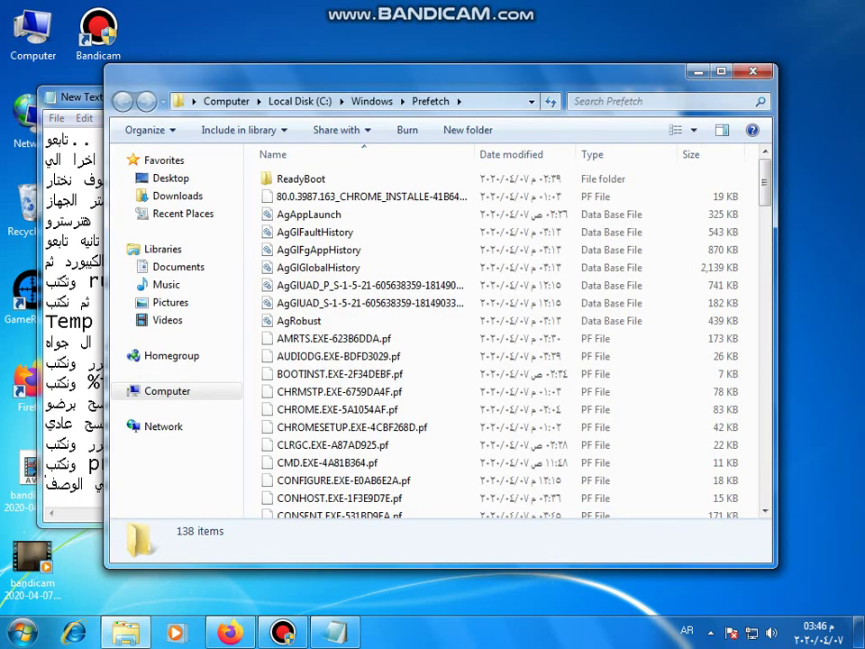
pyautogui.click(711, 462)
pyautogui.hotkey('ctrl', 'a')
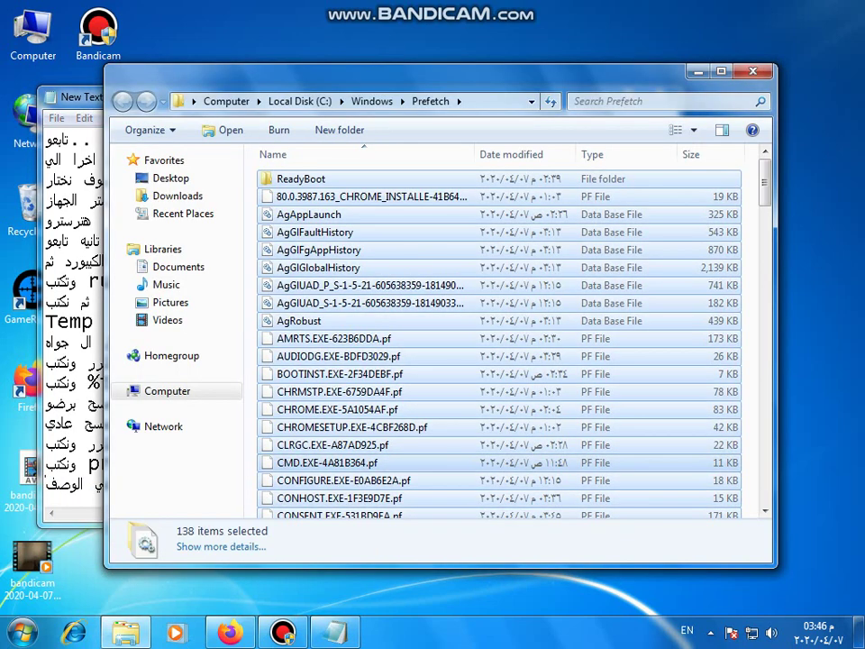
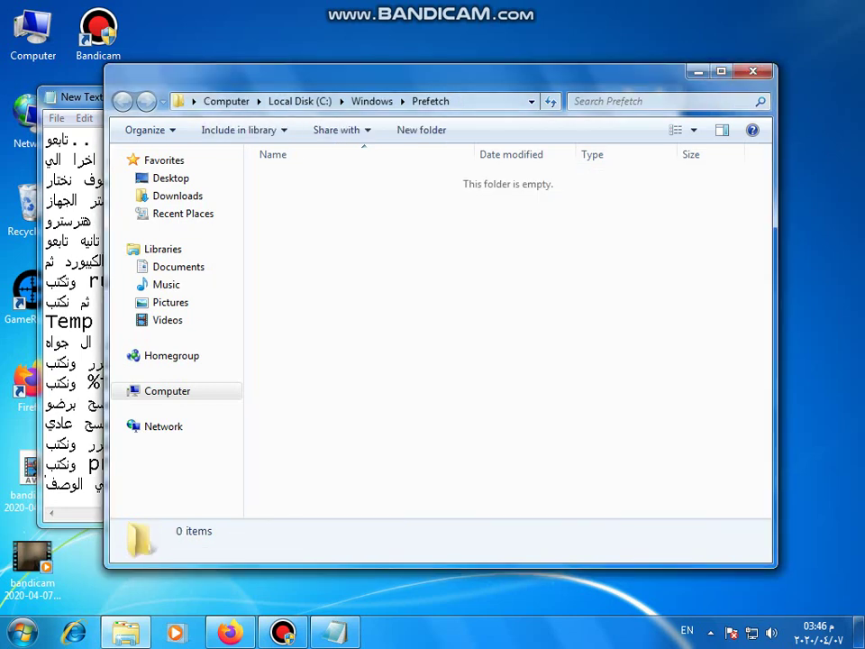
pyautogui.click(753, 71)
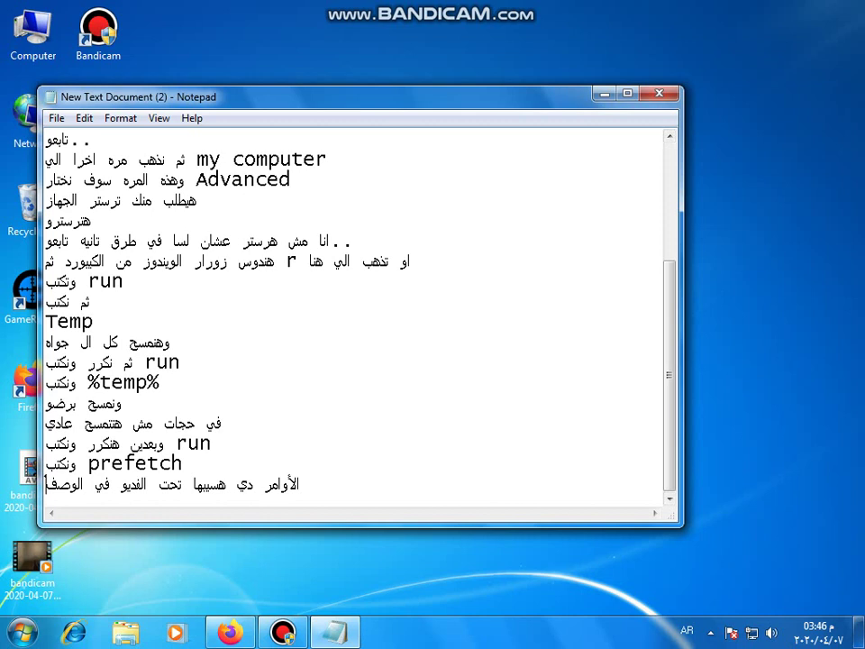
# - Add the line "هنكرر تاني .." at the end of the Notepad notes
pyautogui.press('Return')
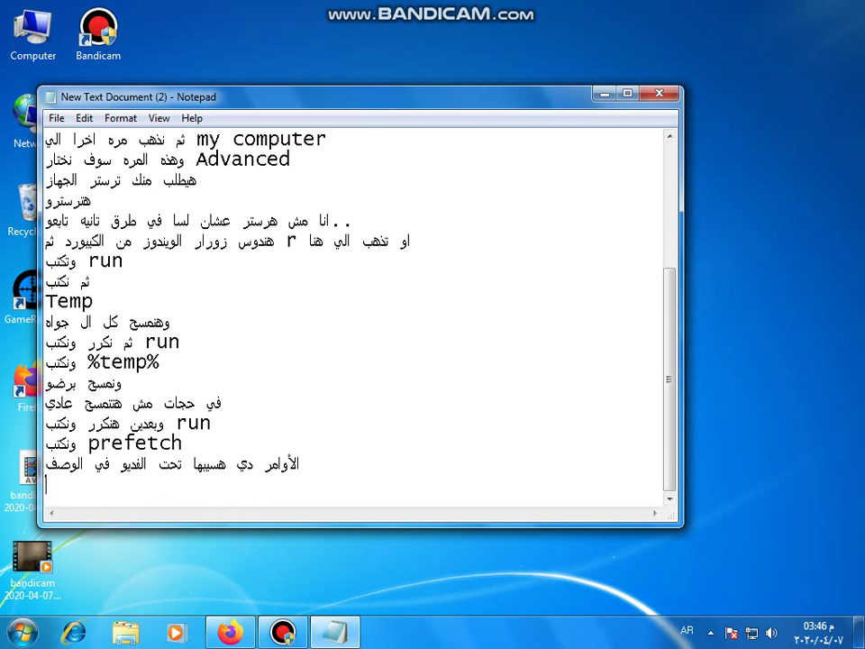
pyautogui.write('هنكرر تاني ..')
# - Find "run" from the Start menu and open the Run dialog
pyautogui.press('super')
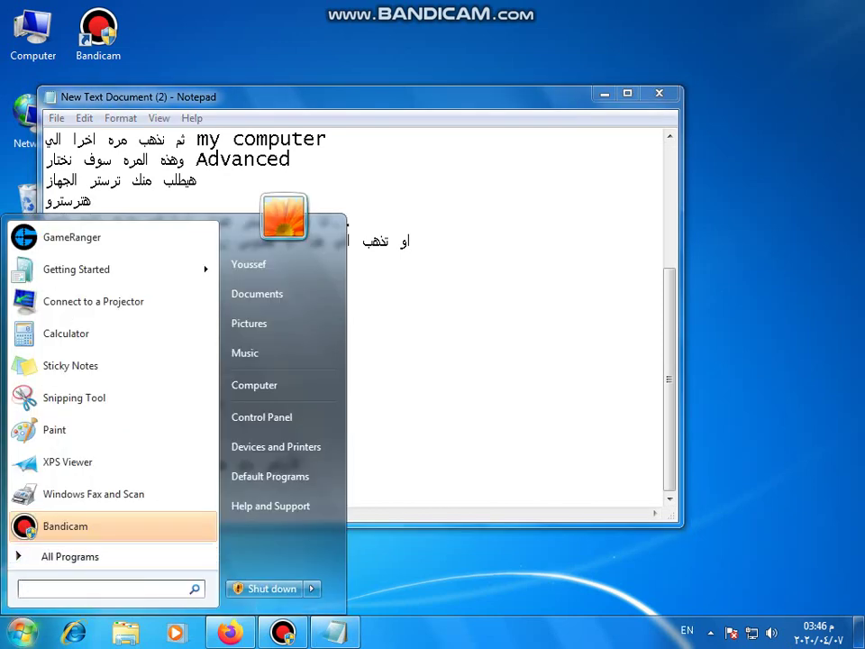
pyautogui.write('run')
pyautogui.press('Return')
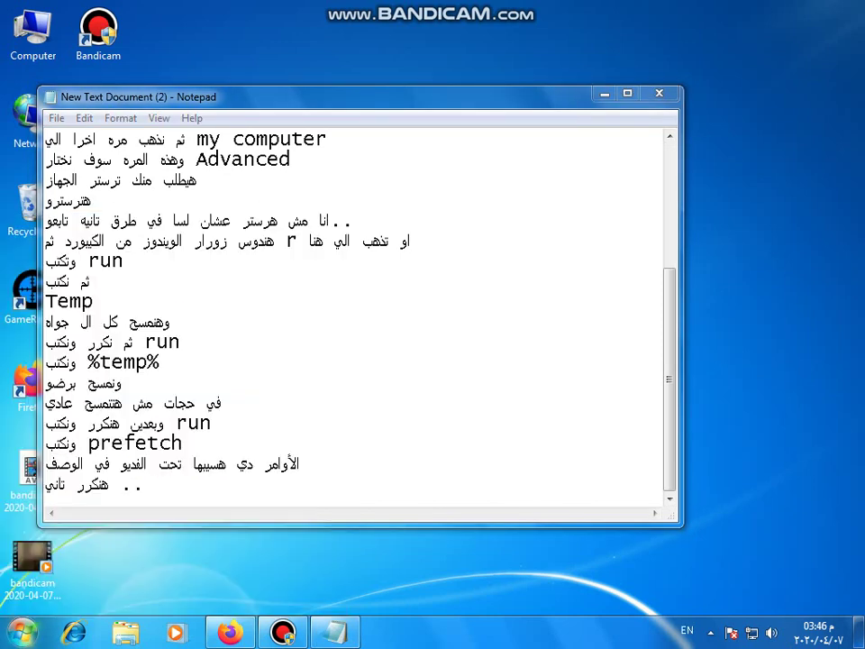
# - Add the line "ونكتب recent" at the end of the Notepad notes
pyautogui.click(47, 403)
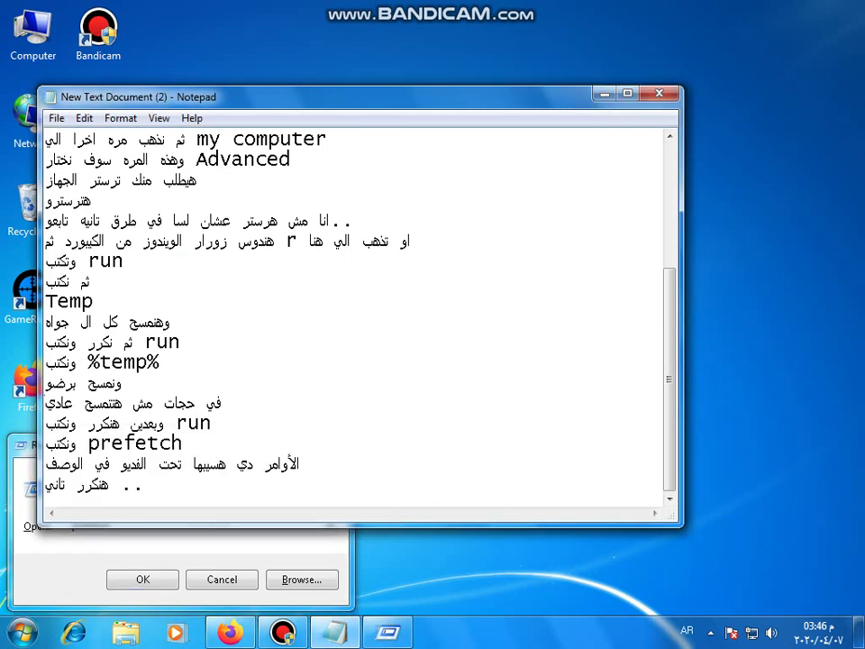
pyautogui.press('Return')
pyautogui.write('ونكت')
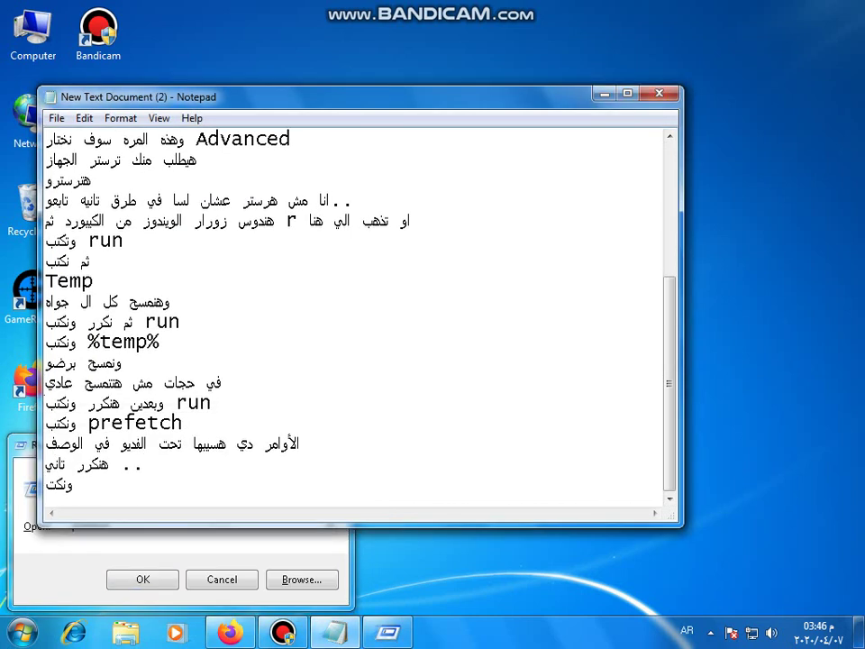
pyautogui.write('ب receny')
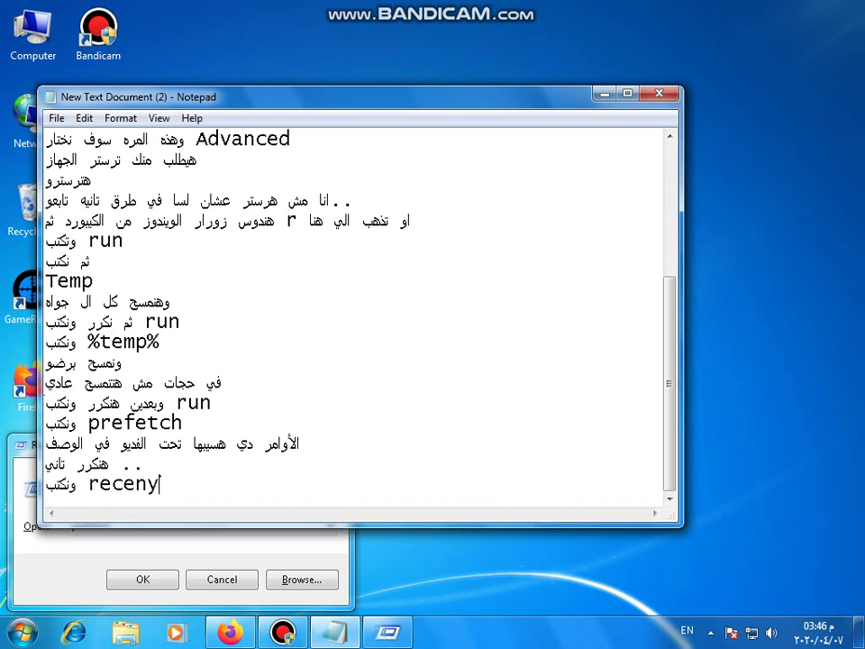
pyautogui.press('BackSpace')
pyautogui.write('t')
# - Copy "recent" from the notes into the Run dialog in place of the existing command and run it to open the Recent folder
pyautogui.moveTo(159, 485); pyautogui.dragTo(89, 488)
pyautogui.rightClick(91, 491)
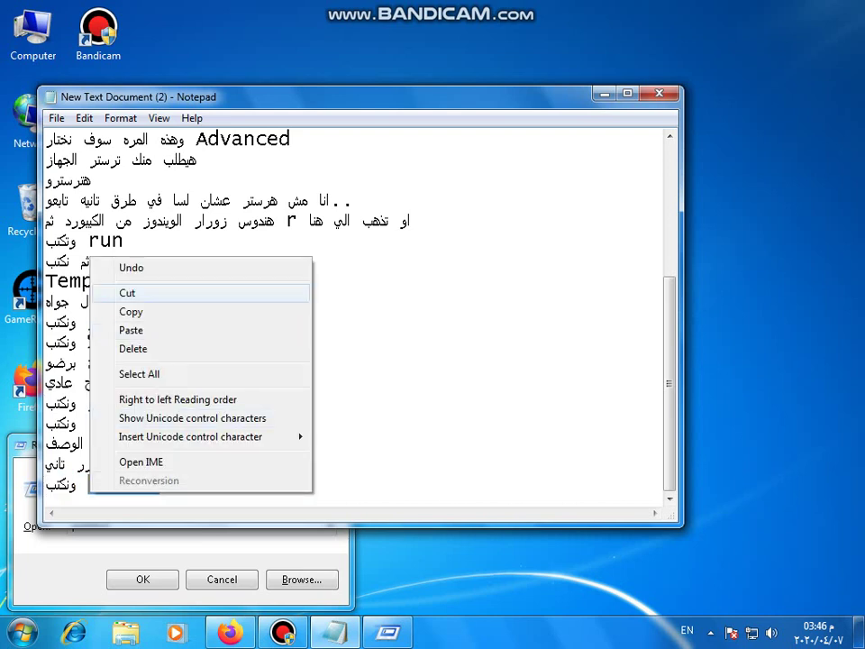
pyautogui.click(131, 311)
pyautogui.click(166, 551)
pyautogui.rightClick(159, 521)
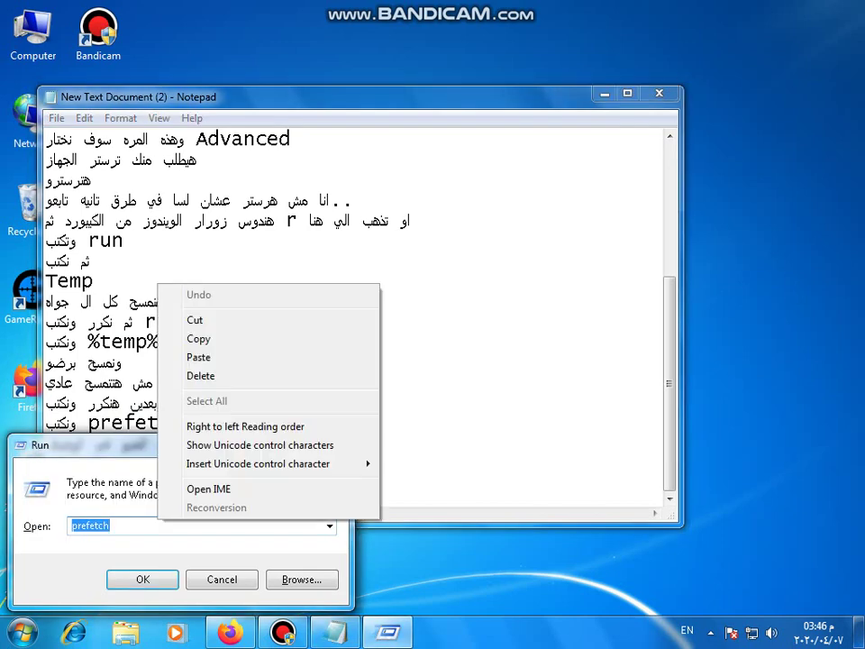
pyautogui.click(198, 357)
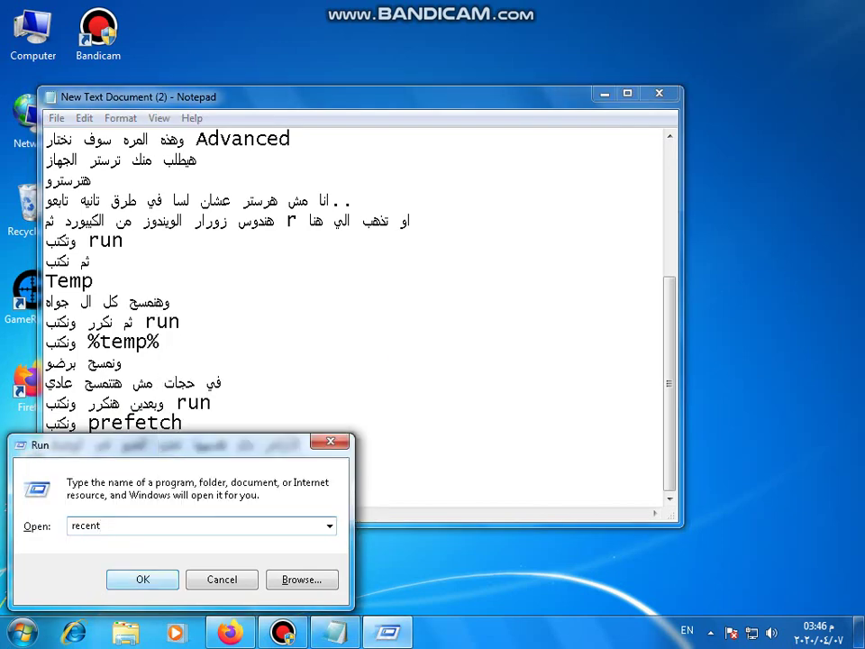
pyautogui.press('Return')
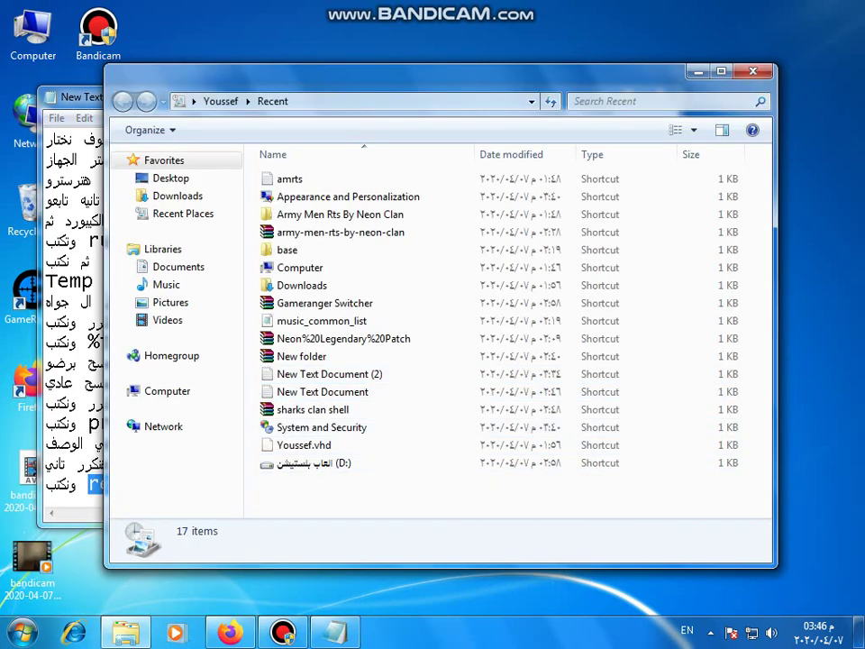
# - Delete all items in the Recent folder and close its window
pyautogui.moveTo(472, 478); pyautogui.dragTo(259, 165)
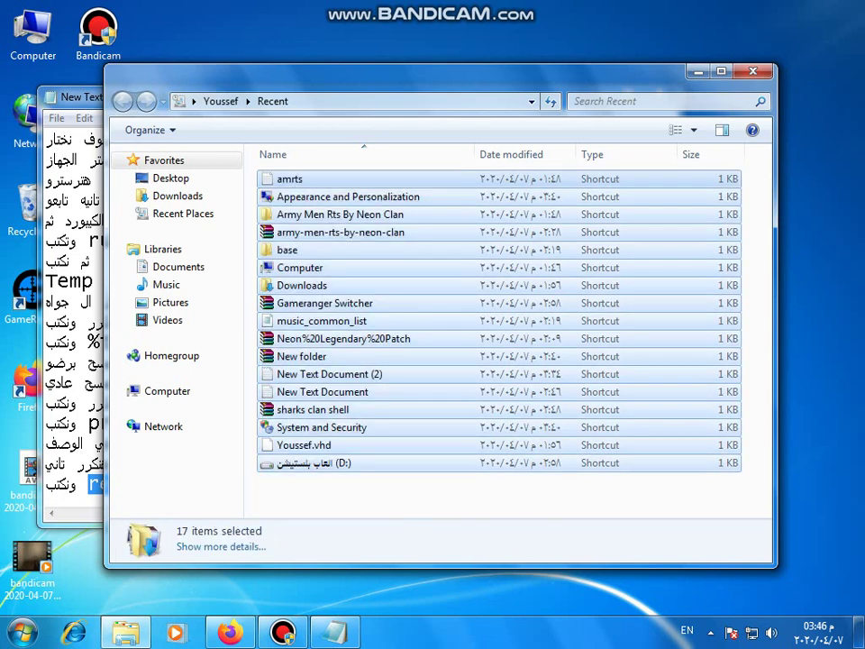
pyautogui.press('Delete')
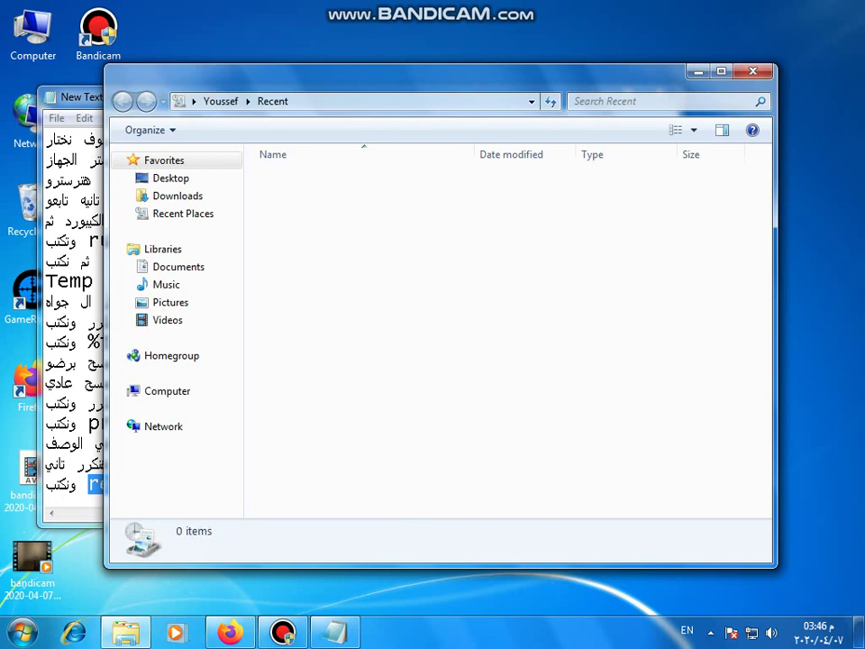
pyautogui.hotkey('alt', 'F4')
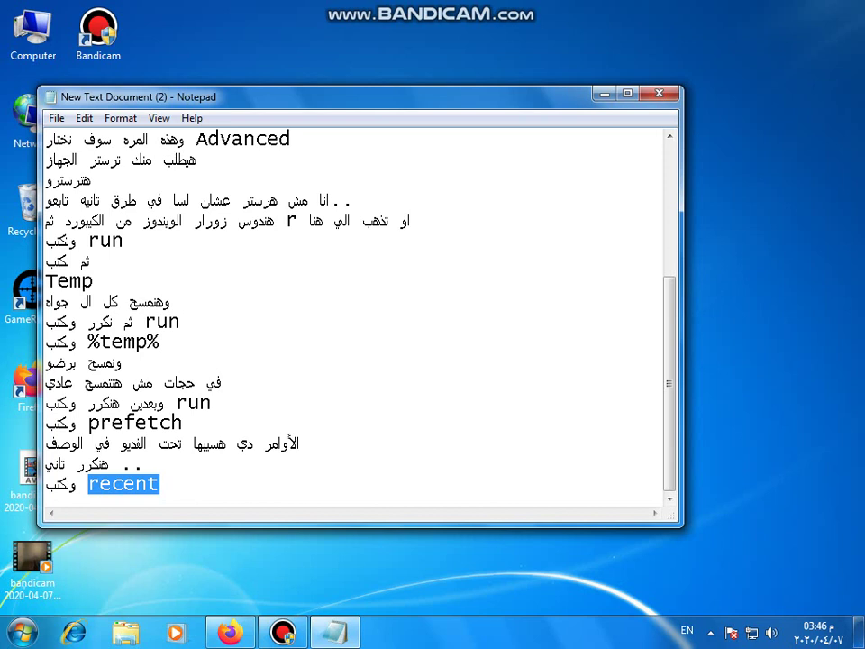
# - Add the closing line "وبس كدا نكون سرعنا الجهاز" below the recent command in the Notepad notes
pyautogui.press('End')
pyautogui.press('Return')
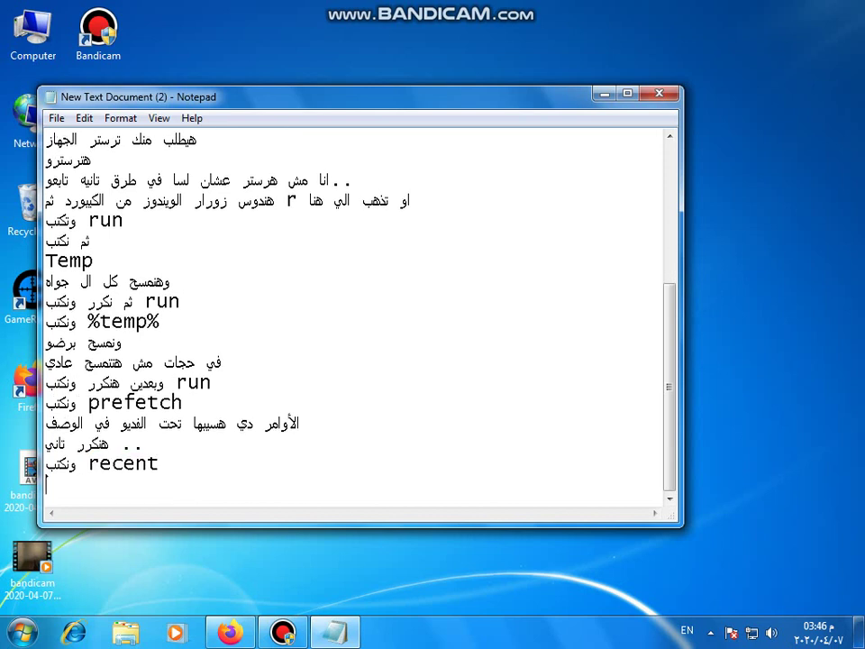
pyautogui.write('وبس كداا  نكون سرعنا')
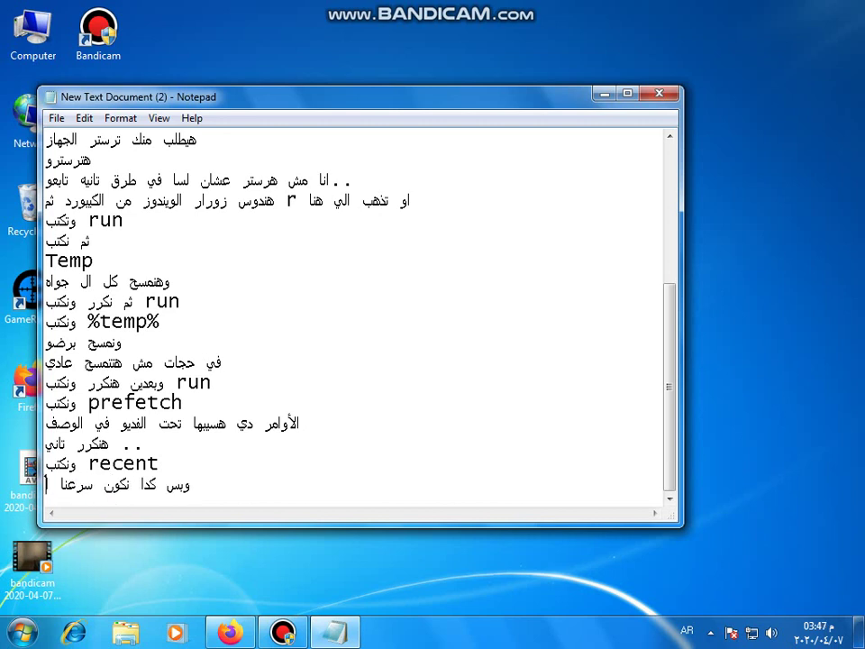
pyautogui.write(' الجهاز')
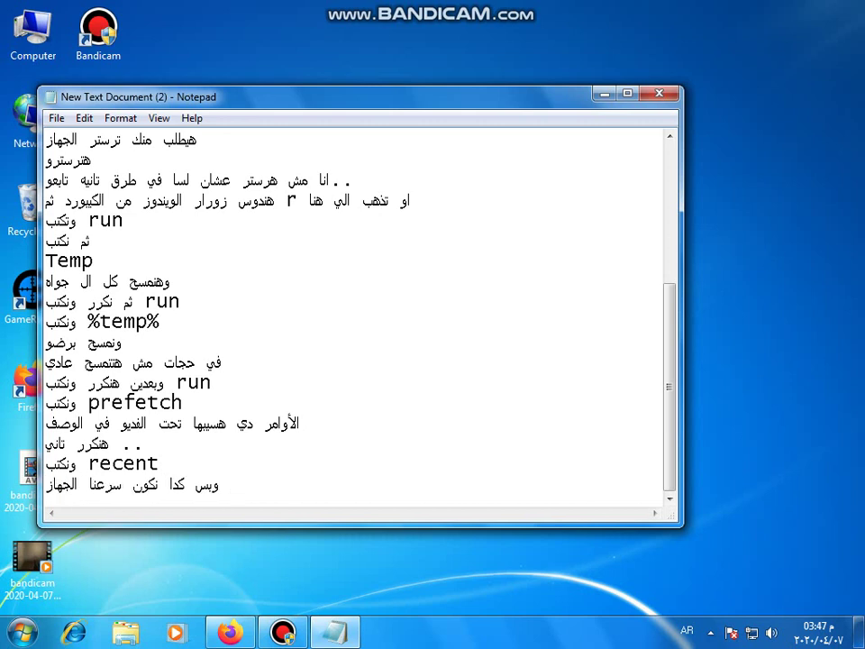
# - Add the line "لو عجبك الفديو متنساش لايك" at the end of the Notepad notes
pyautogui.press('Return')
pyautogui.write('لو عجبك الفدي')
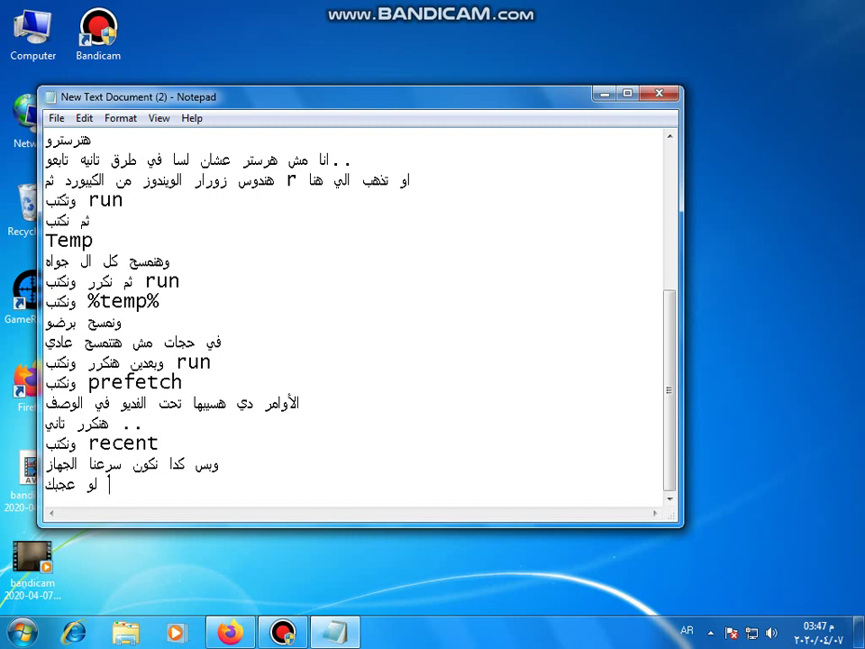
pyautogui.write('و')
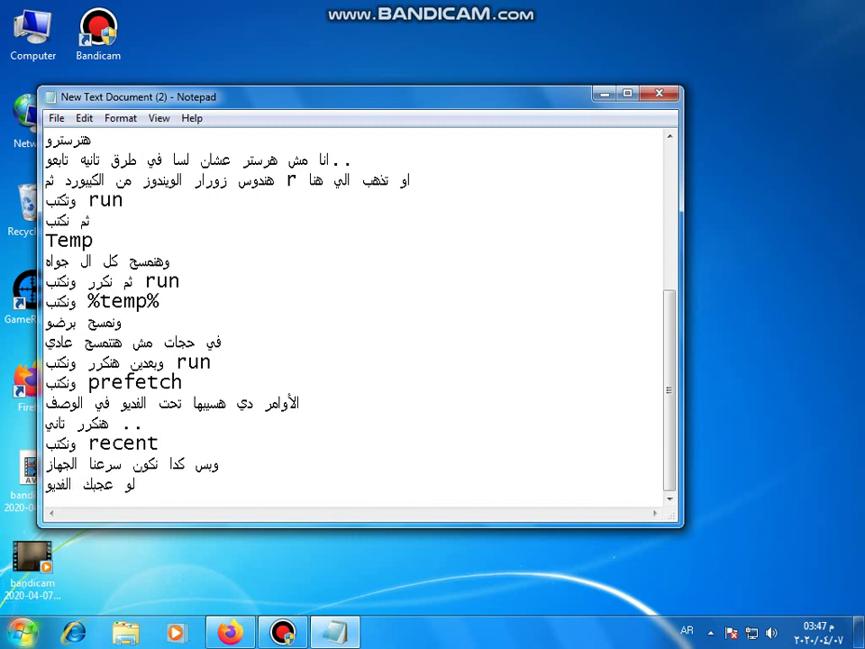
pyautogui.write(' ا')
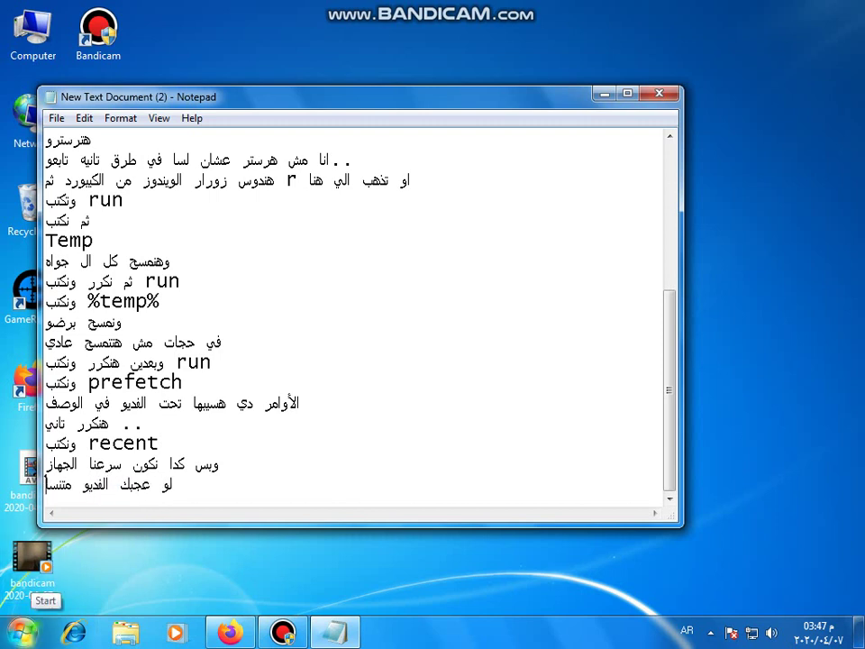
pyautogui.write('تنساش لايك')
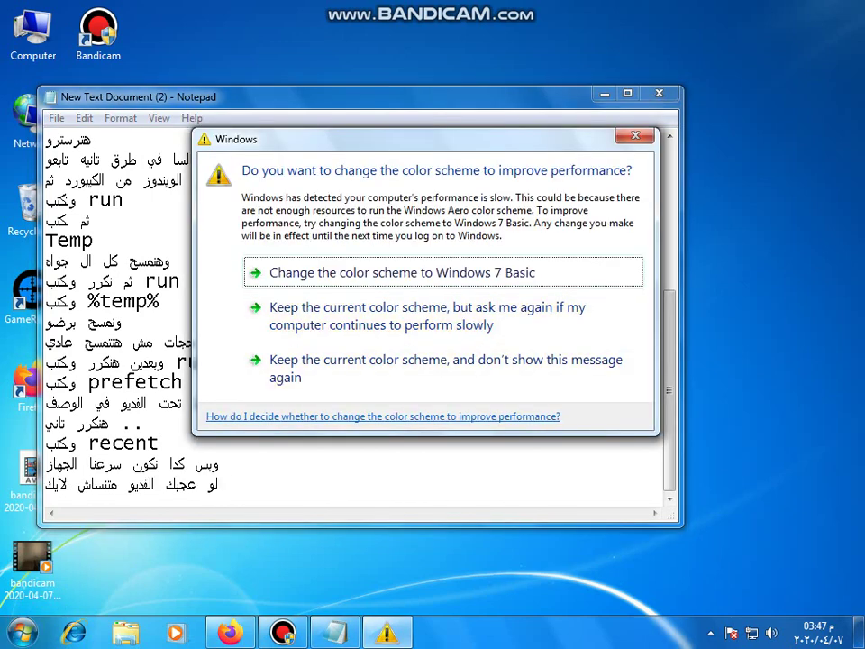
# - Dismiss the color scheme prompt and add the line "واشتراك بالقناه" at the end of the Notepad notes
pyautogui.press('Escape')
pyautogui.press('Return')
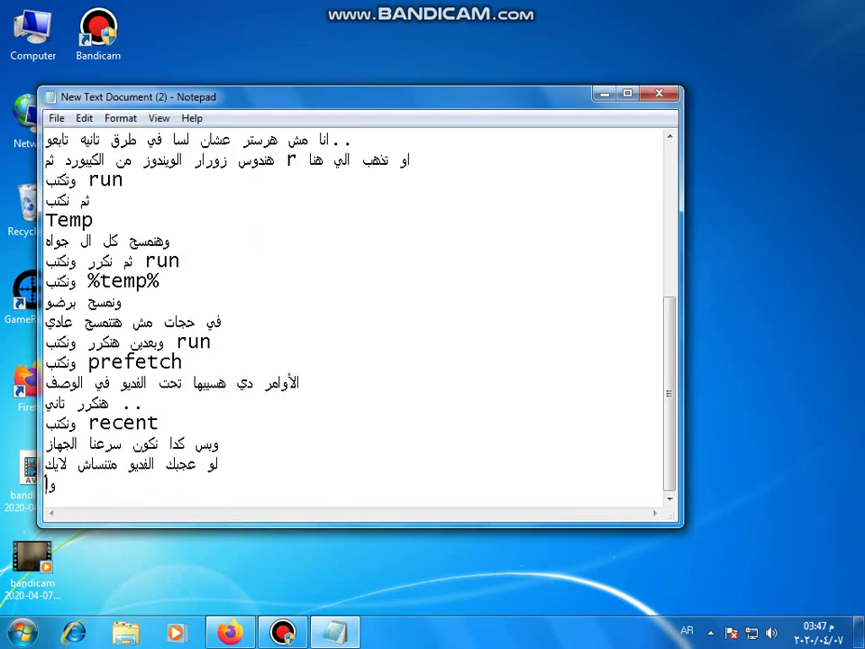
pyautogui.write('واشتراك بالقناه')
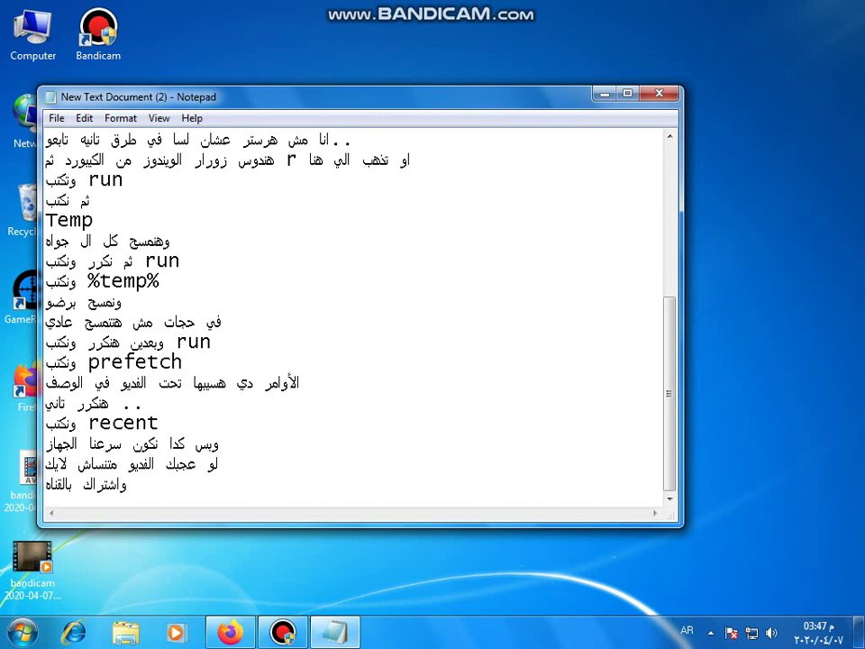